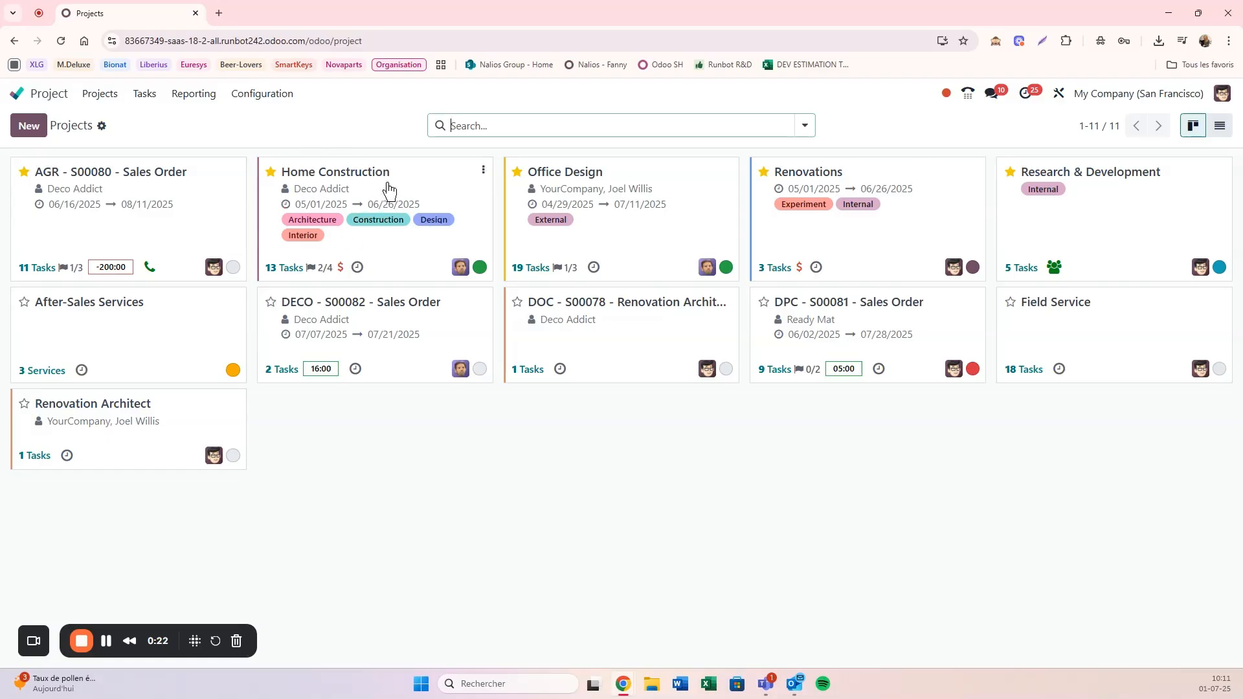
# Step: Review the tasks of the Home Construction project and return to the projects overview
pyautogui.click(387, 190)
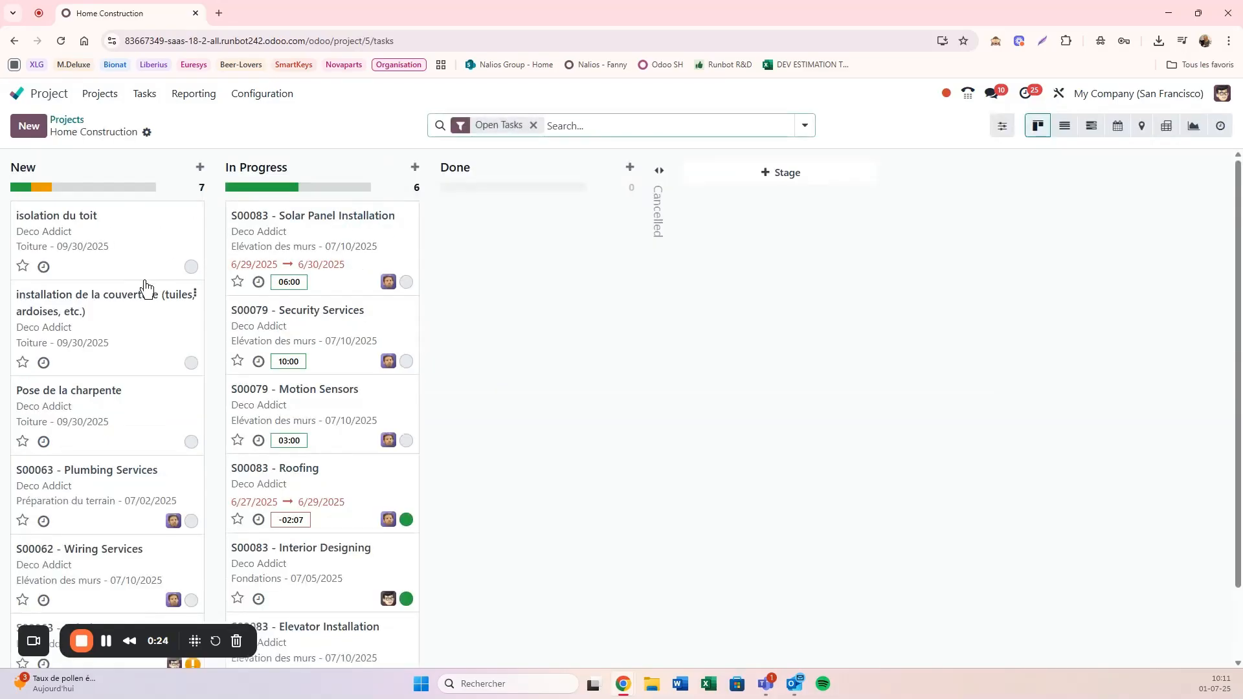
pyautogui.scroll(-1, 154, 327)
pyautogui.scroll(1, 154, 327)
pyautogui.click(68, 121)
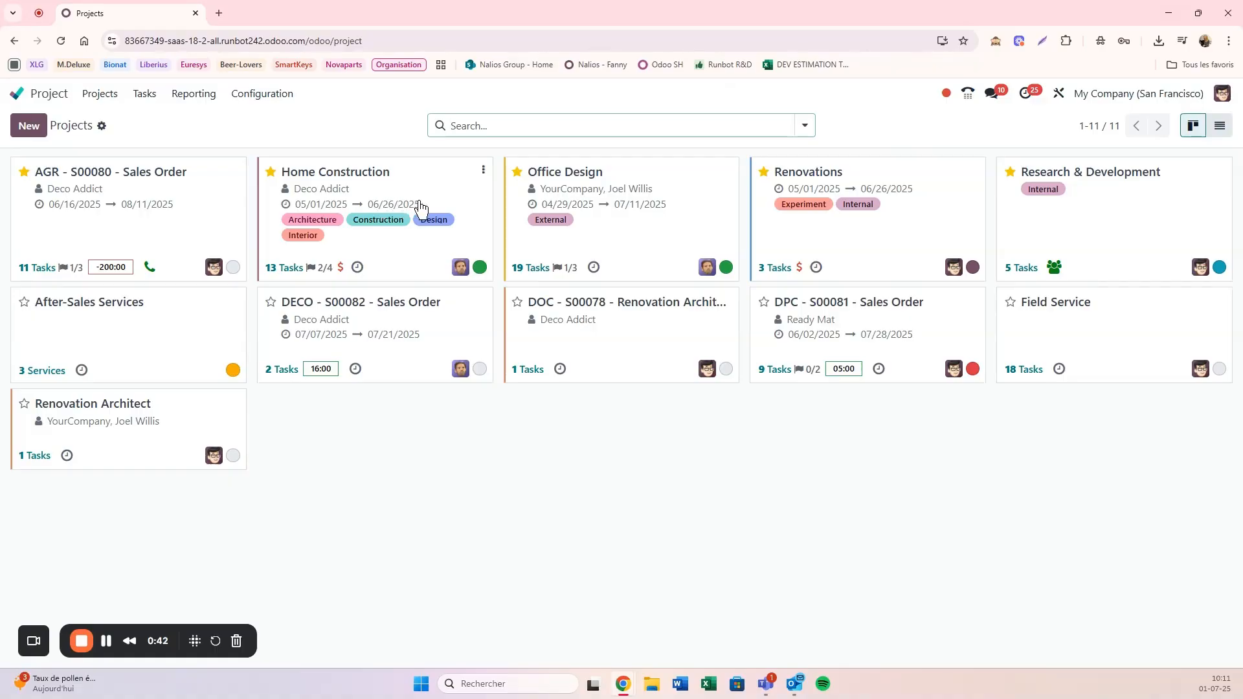
pyautogui.click(291, 270)
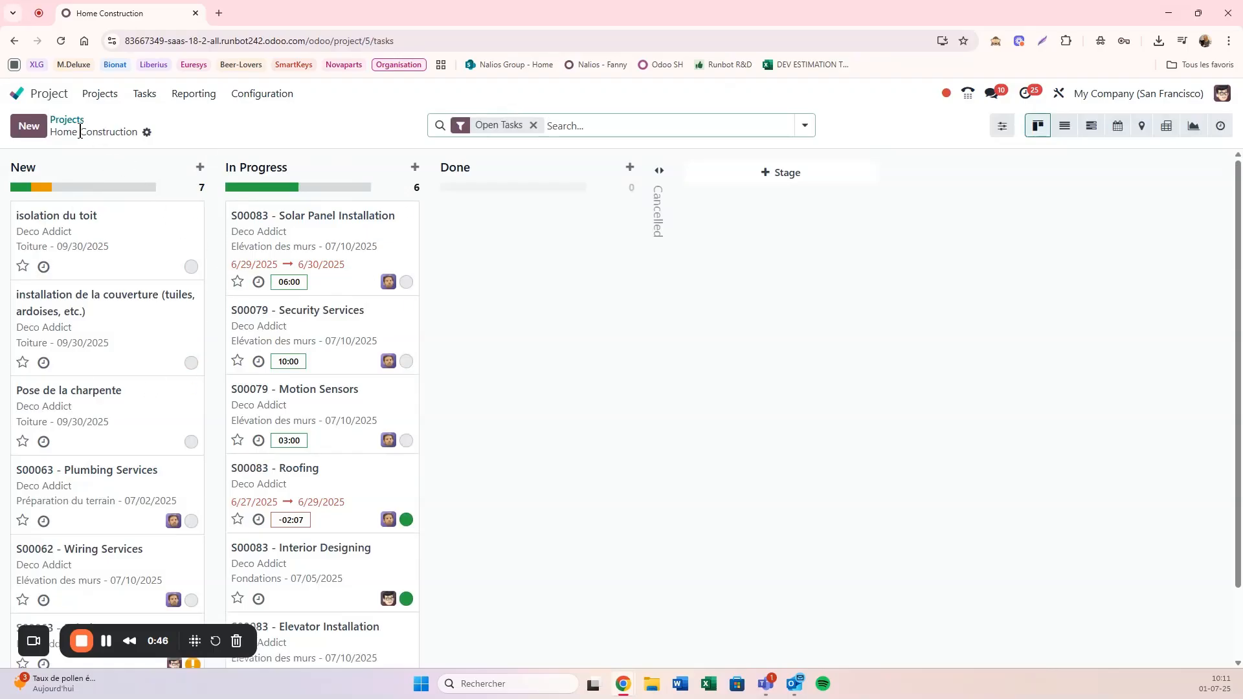
pyautogui.click(68, 121)
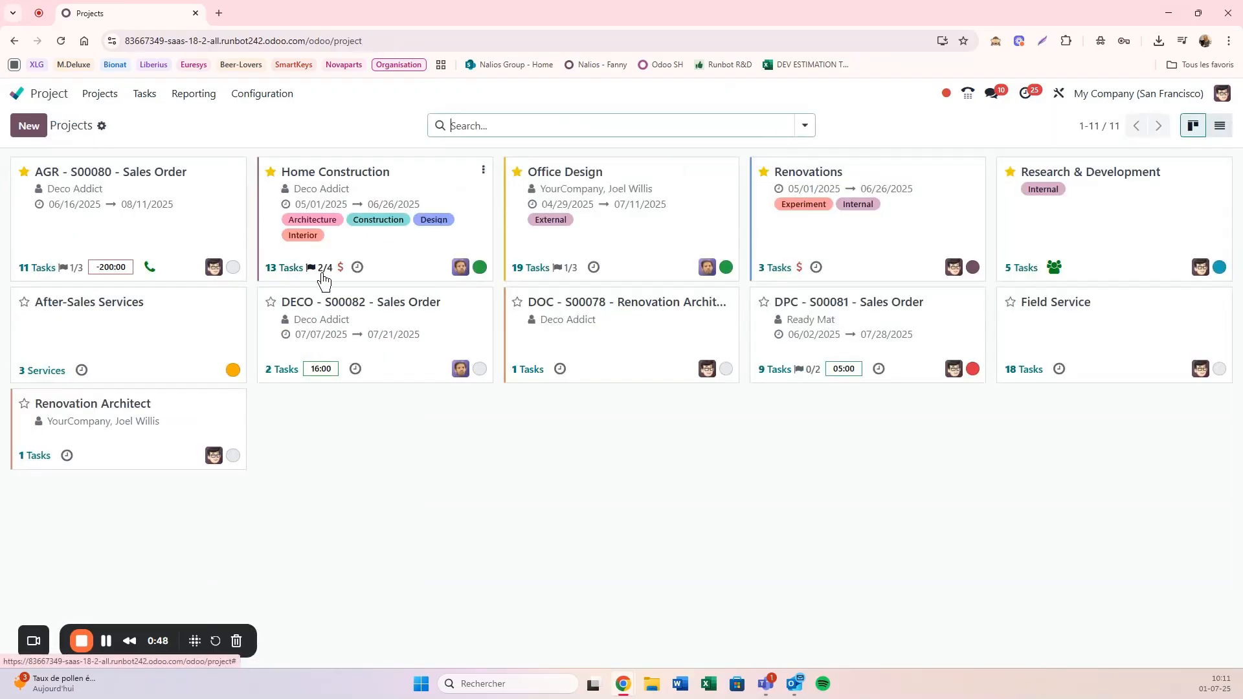
# Step: Open the Home Construction project's milestones and view the tasks linked to the Toiture milestone
pyautogui.moveTo(327, 279)
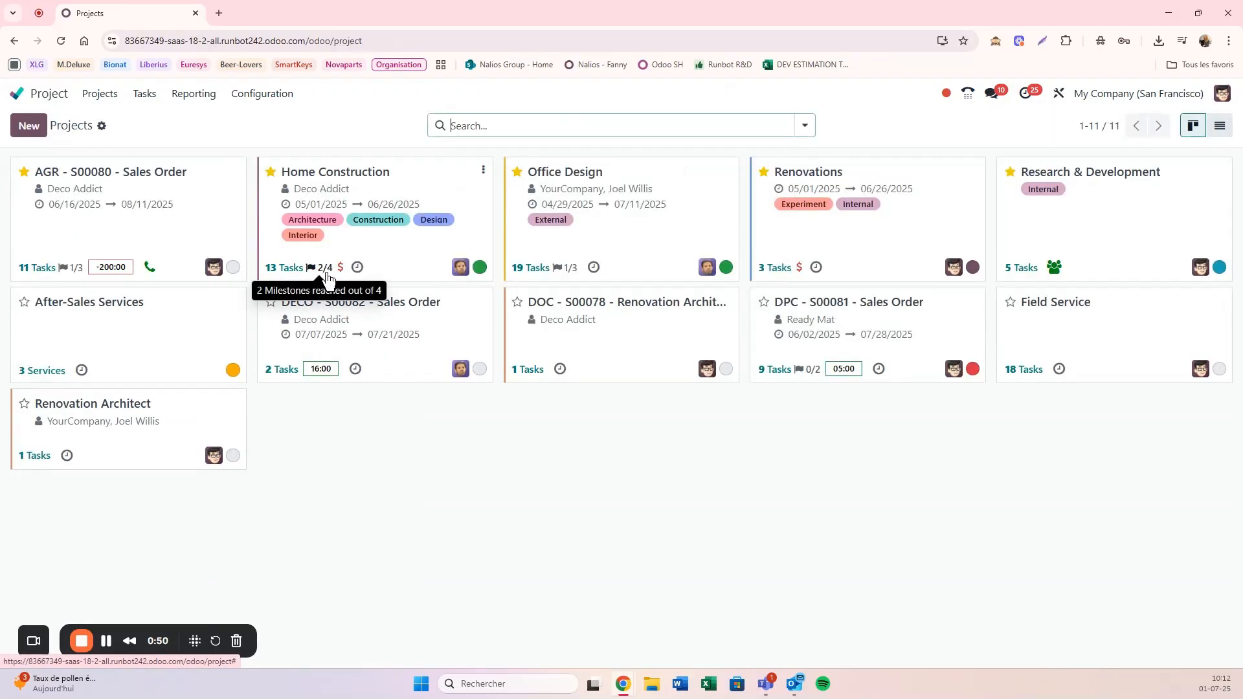
pyautogui.click(327, 280)
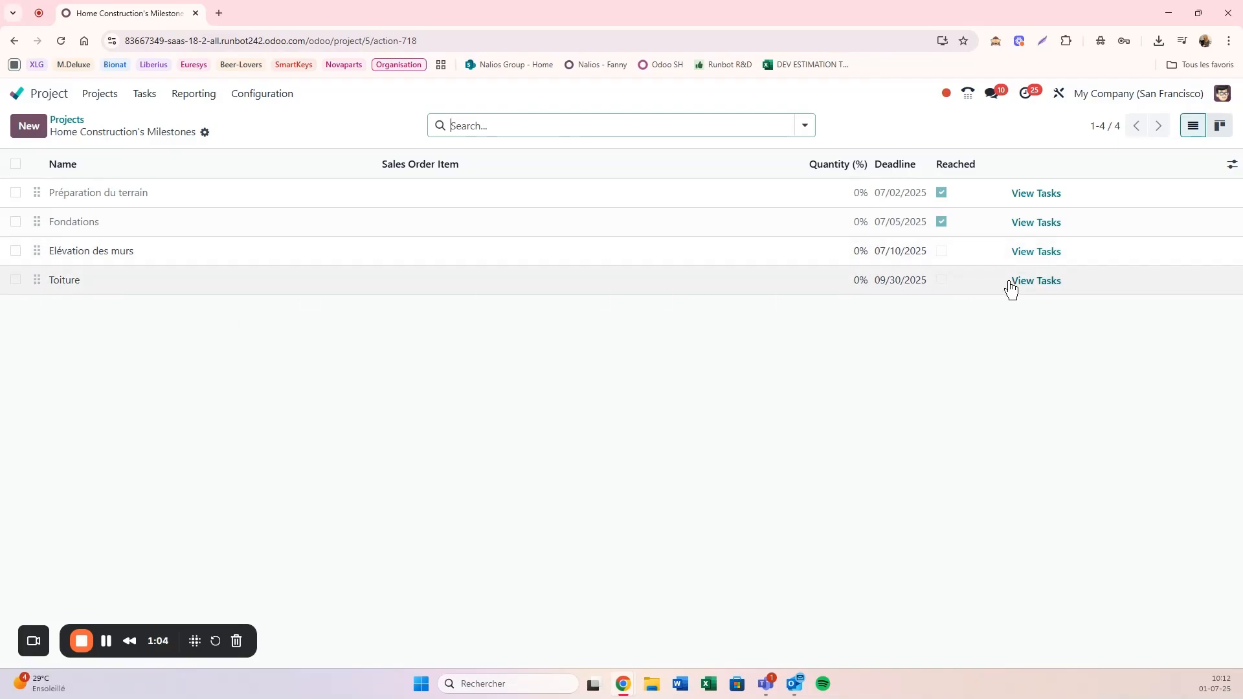
pyautogui.click(1039, 286)
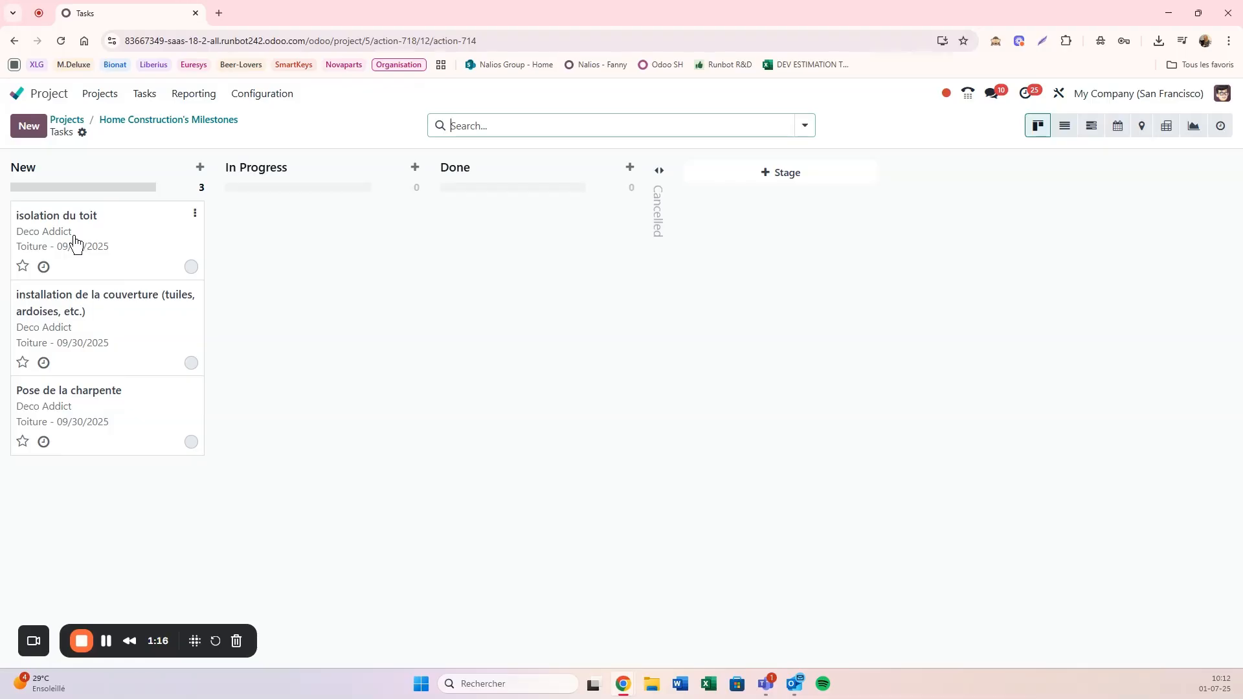
# Step: Open the "isolation du toit" task and look through the full list of milestones available for it
pyautogui.click(124, 232)
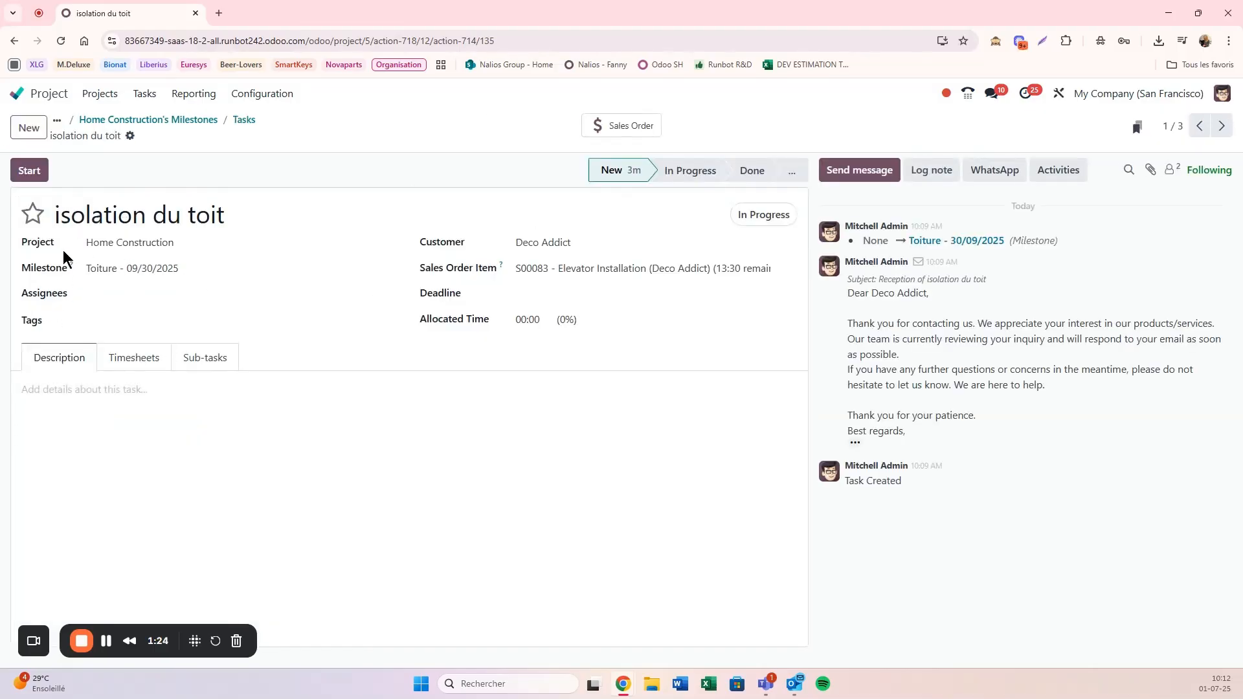
pyautogui.moveTo(30, 269); pyautogui.dragTo(67, 275)
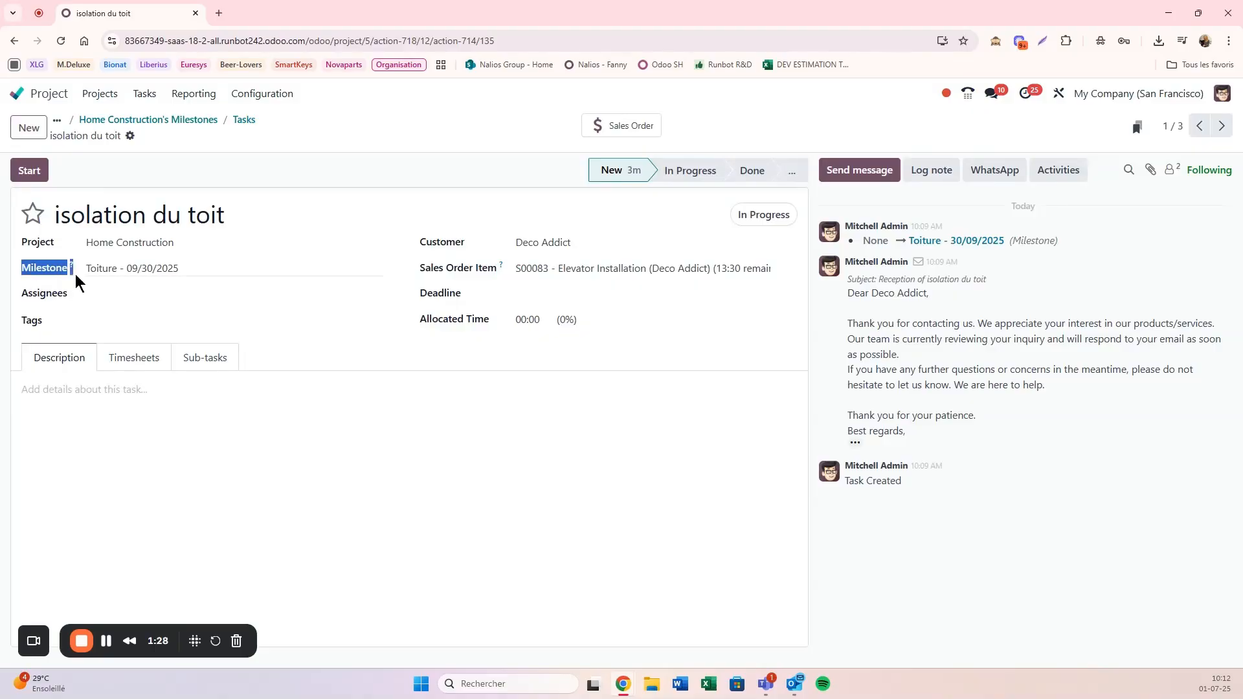
pyautogui.click(165, 262)
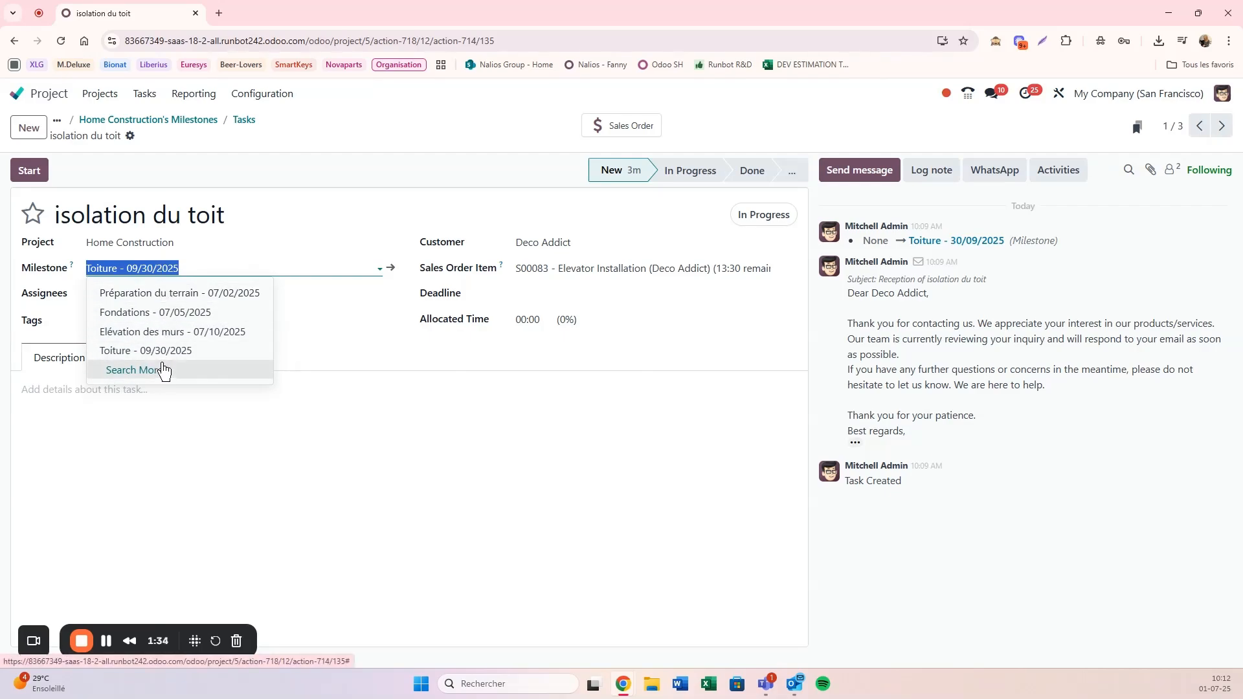
pyautogui.click(164, 370)
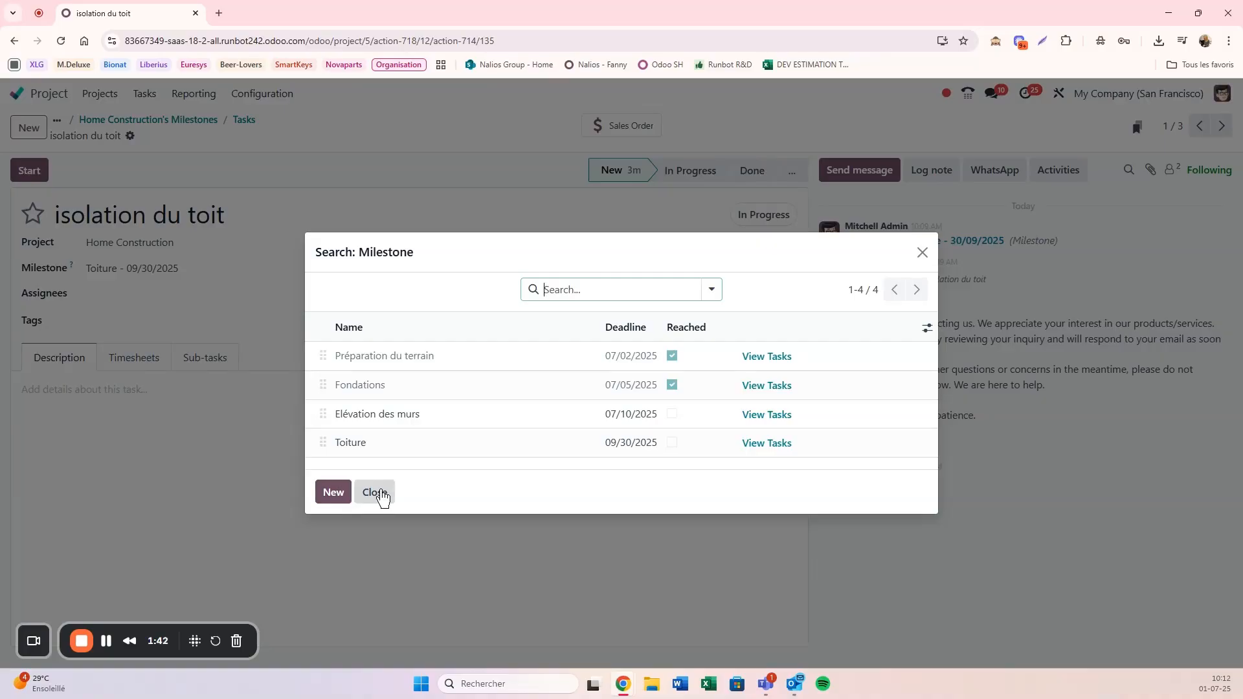
pyautogui.click(381, 493)
# Step: Go back to the projects overview and reopen the Home Construction milestones list
pyautogui.click(244, 120)
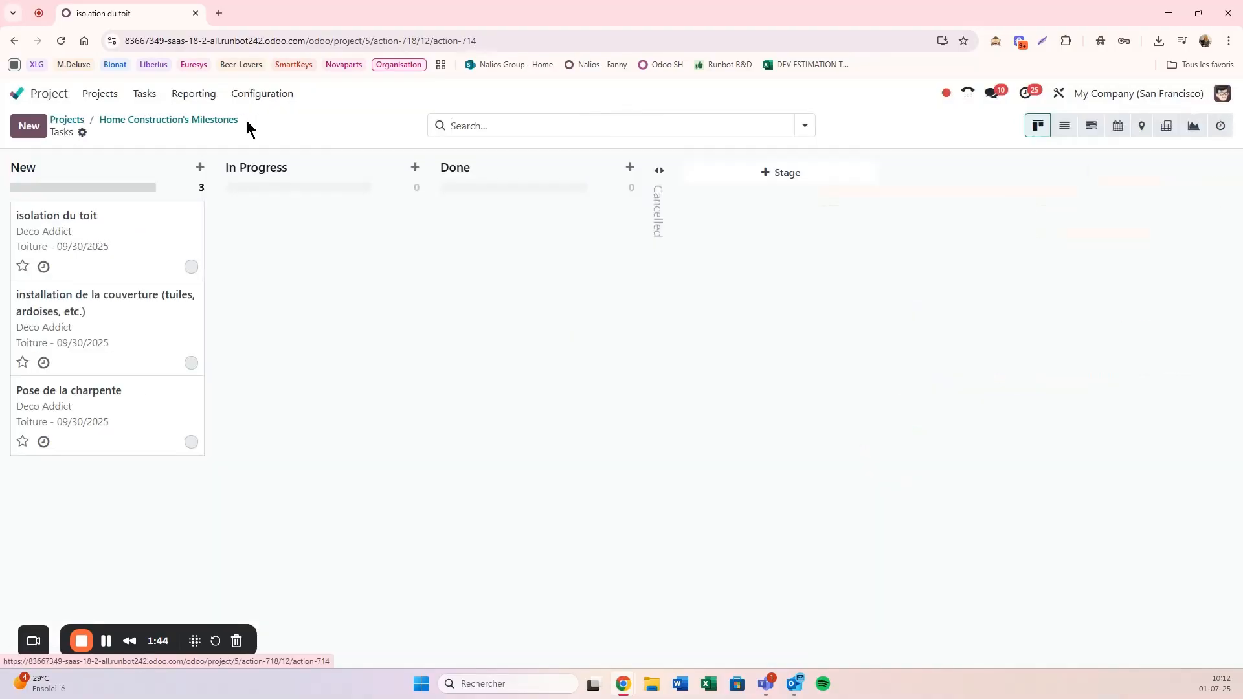
pyautogui.click(144, 122)
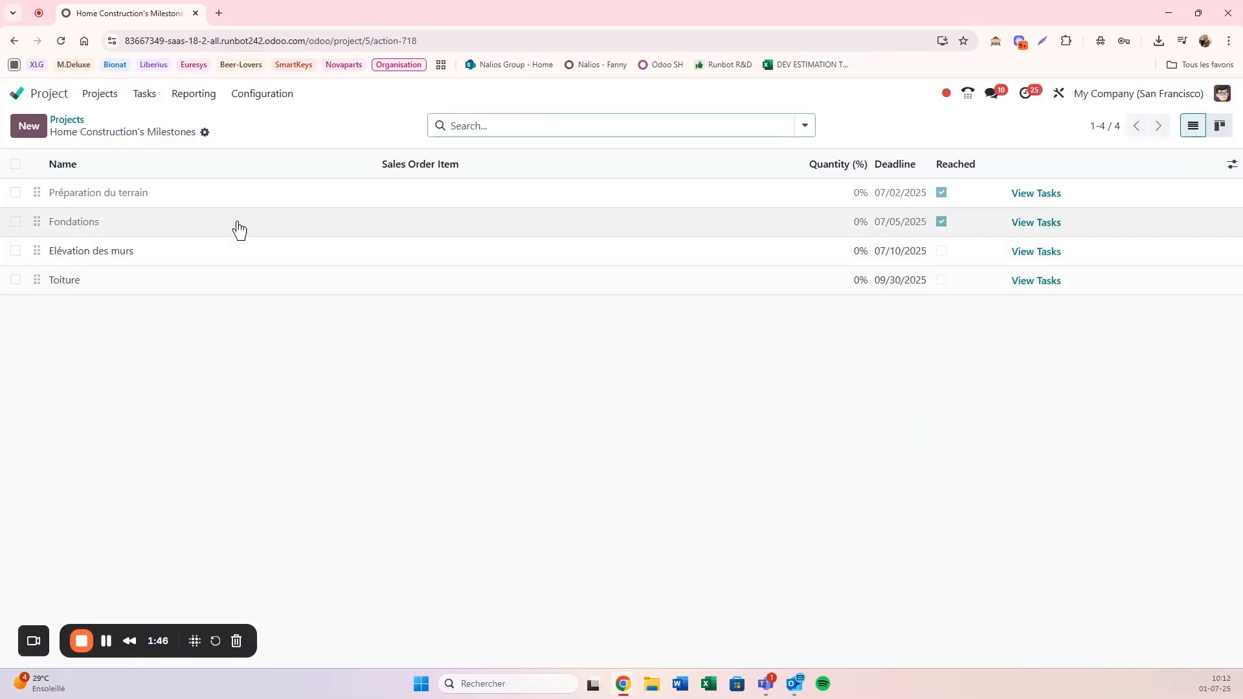
pyautogui.click(65, 121)
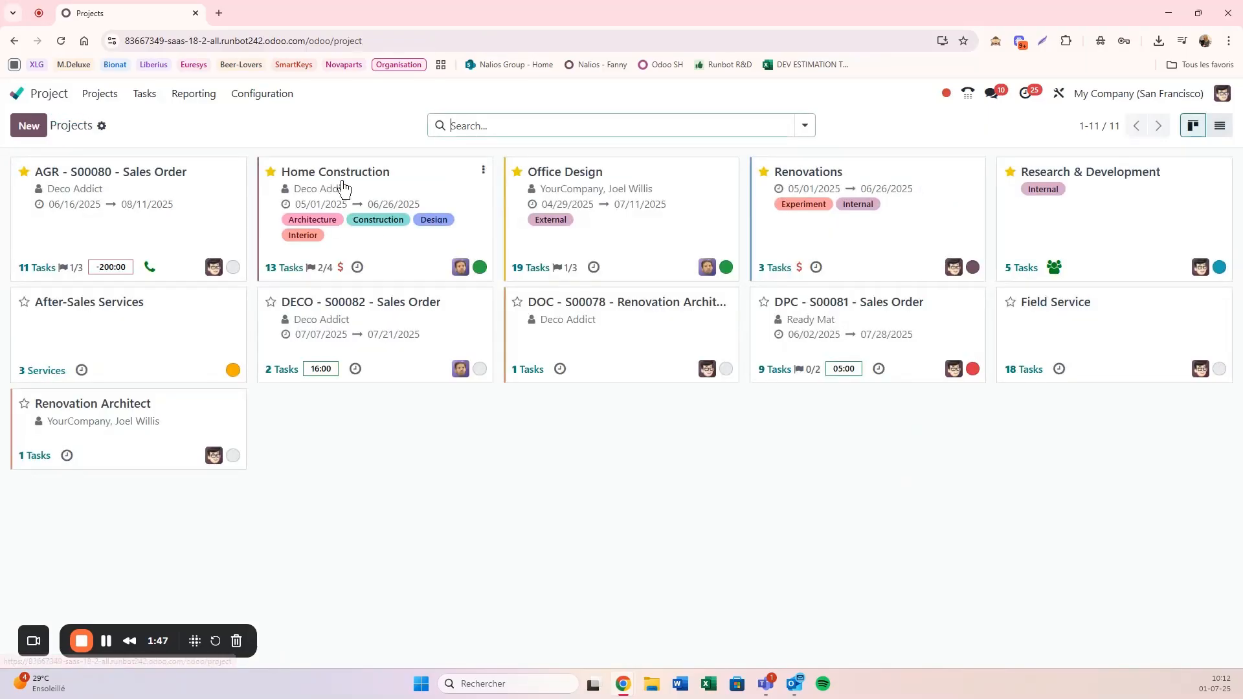
pyautogui.click(317, 273)
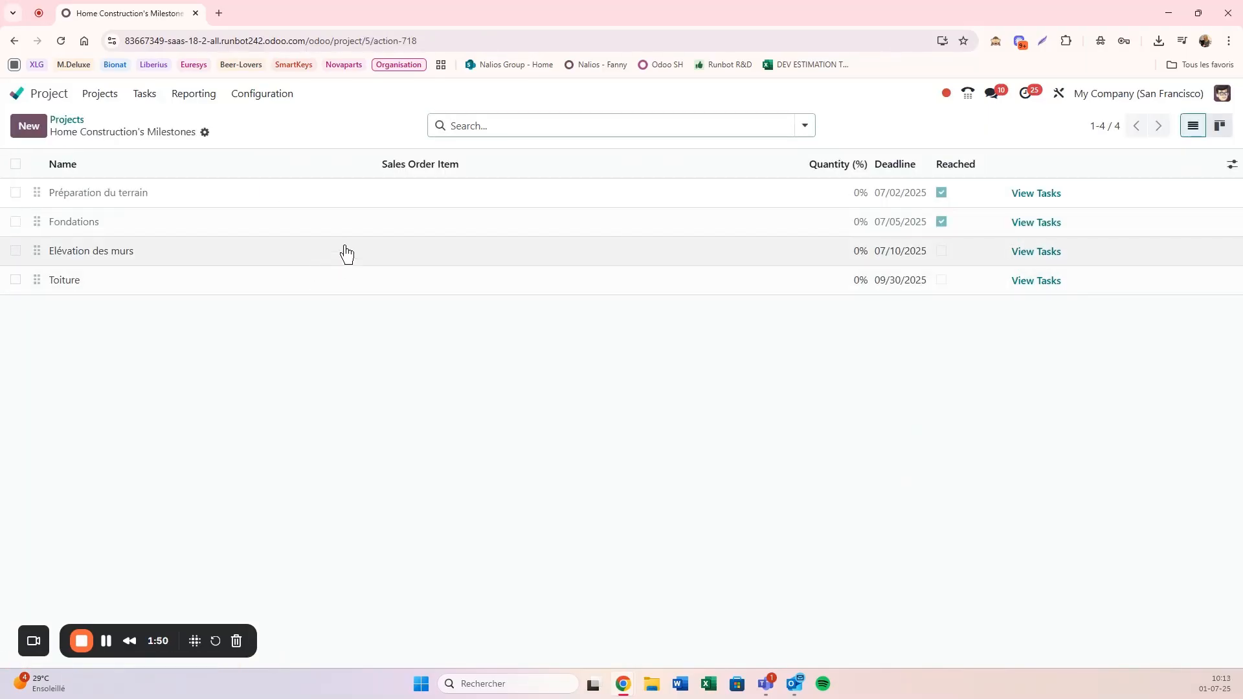
# Step: Mark the Elévation des murs milestone as reached, then unmark it and return to the projects overview
pyautogui.click(940, 252)
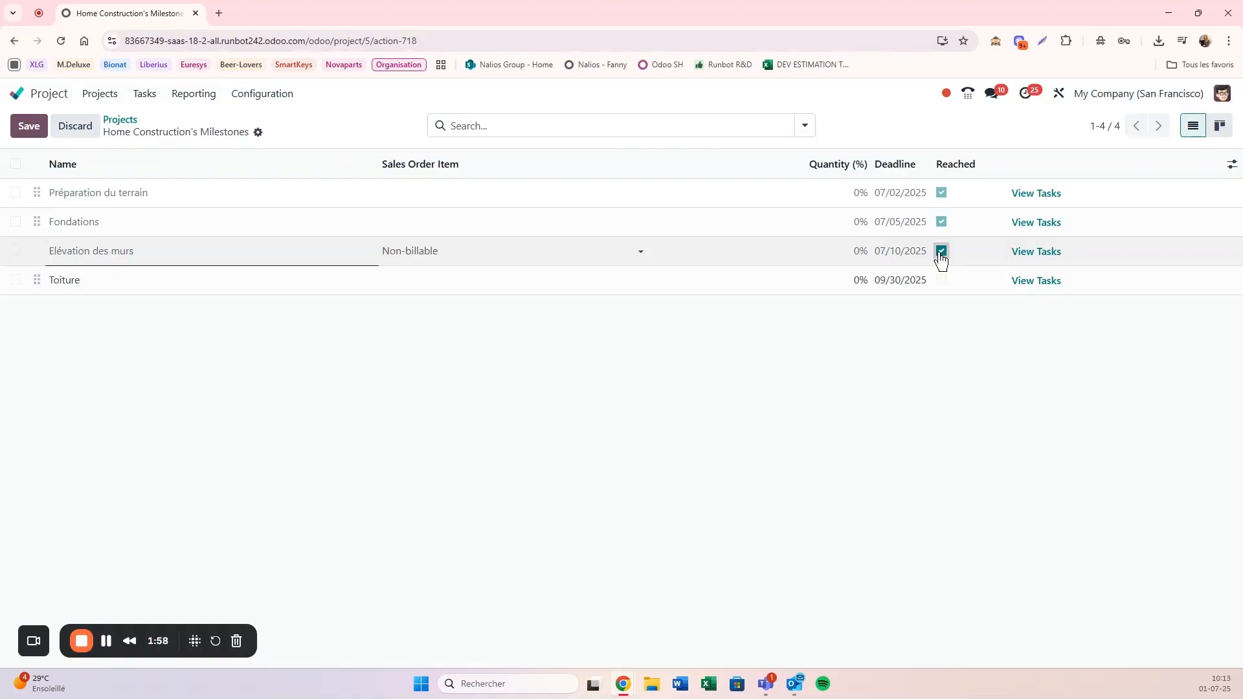
pyautogui.click(941, 253)
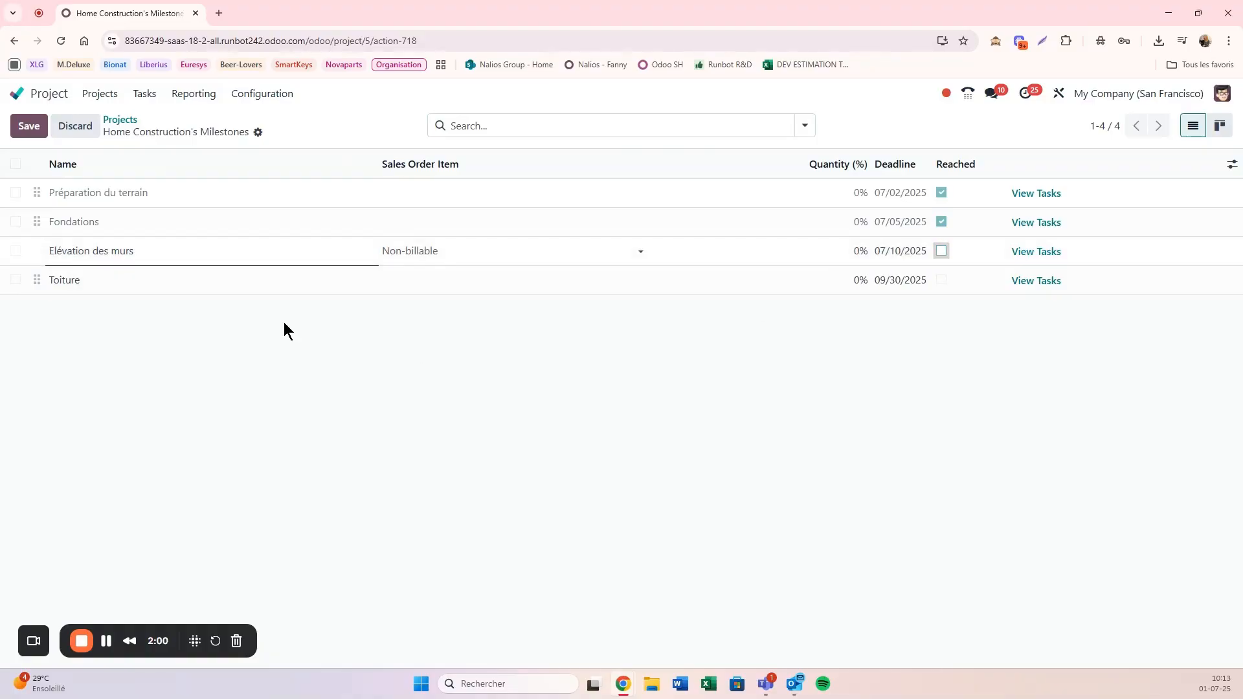
pyautogui.click(121, 120)
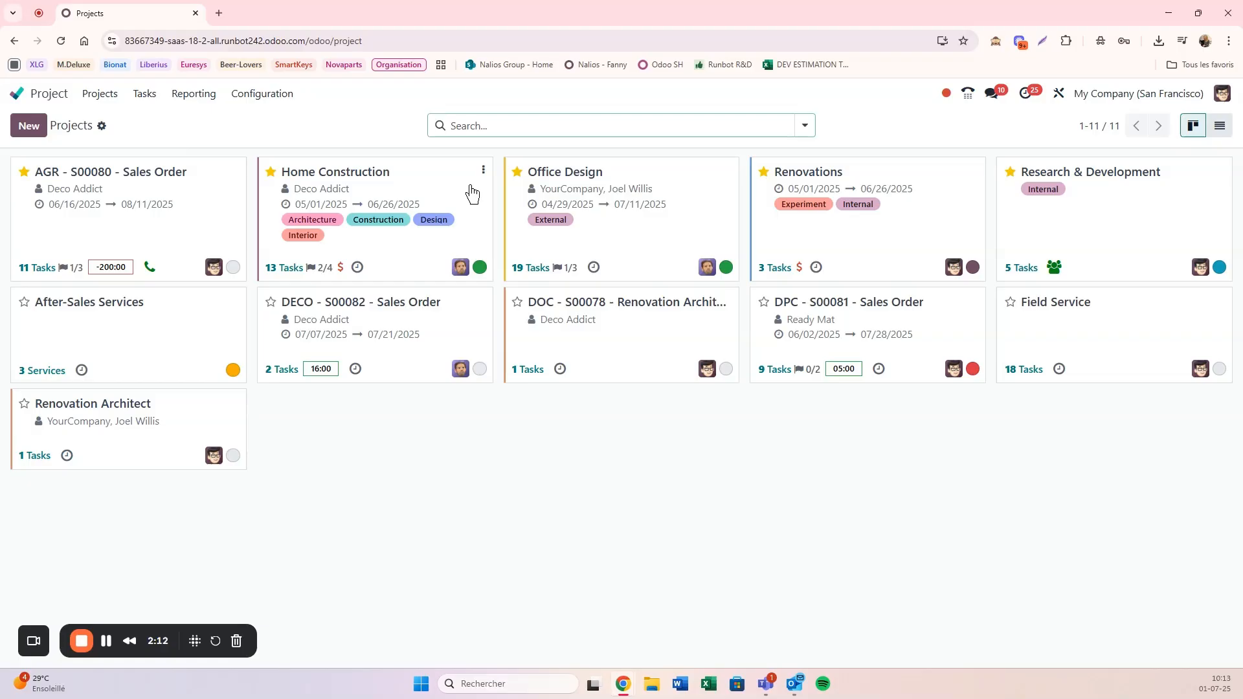
# Step: Open the Home Construction dashboard and examine its milestones, profitability and budgets
pyautogui.click(485, 173)
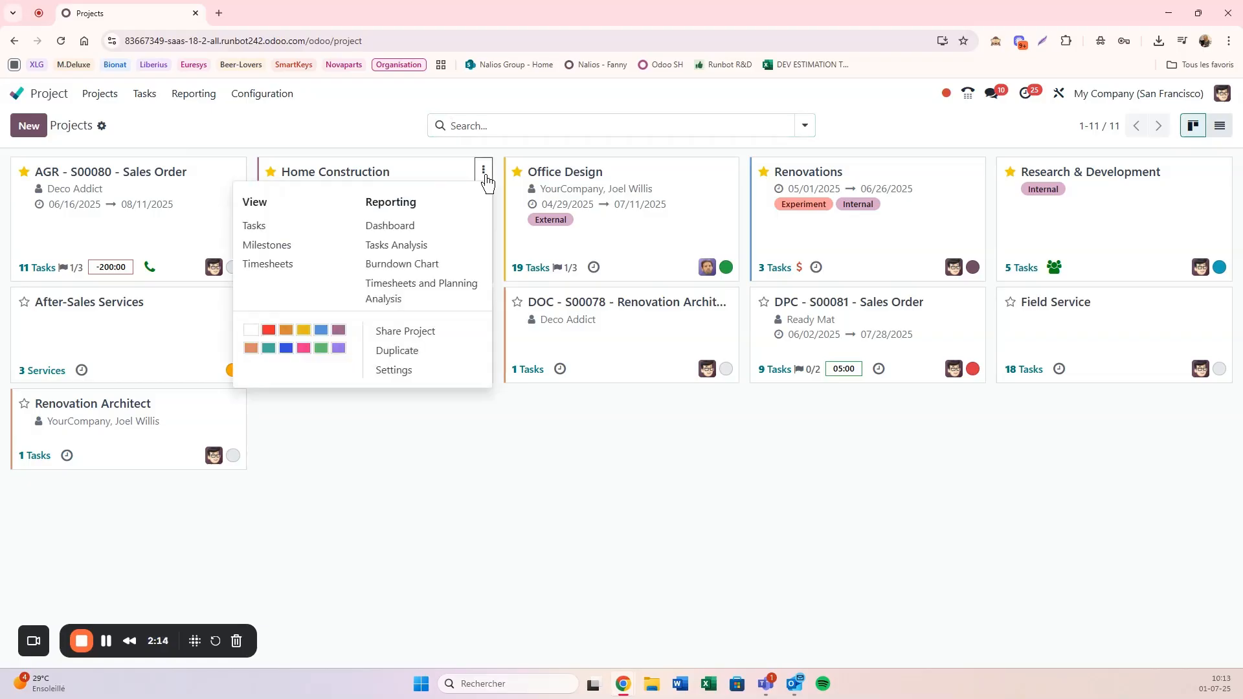
pyautogui.click(397, 228)
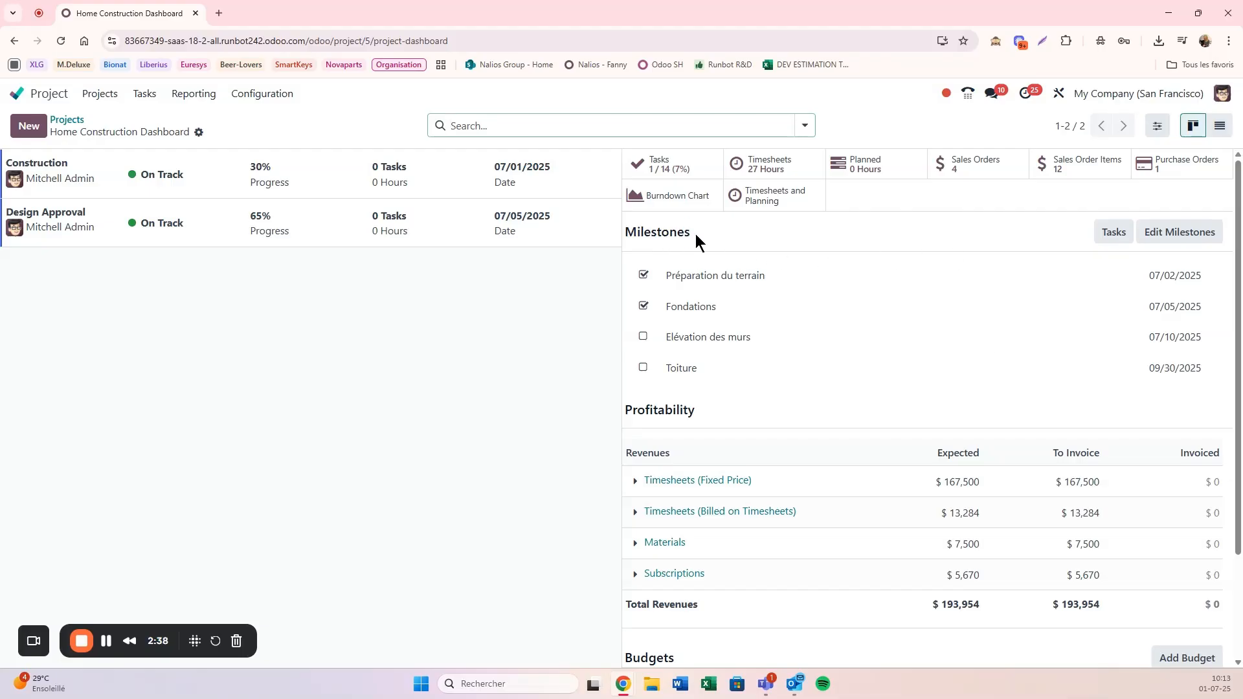
pyautogui.moveTo(698, 240); pyautogui.dragTo(628, 232)
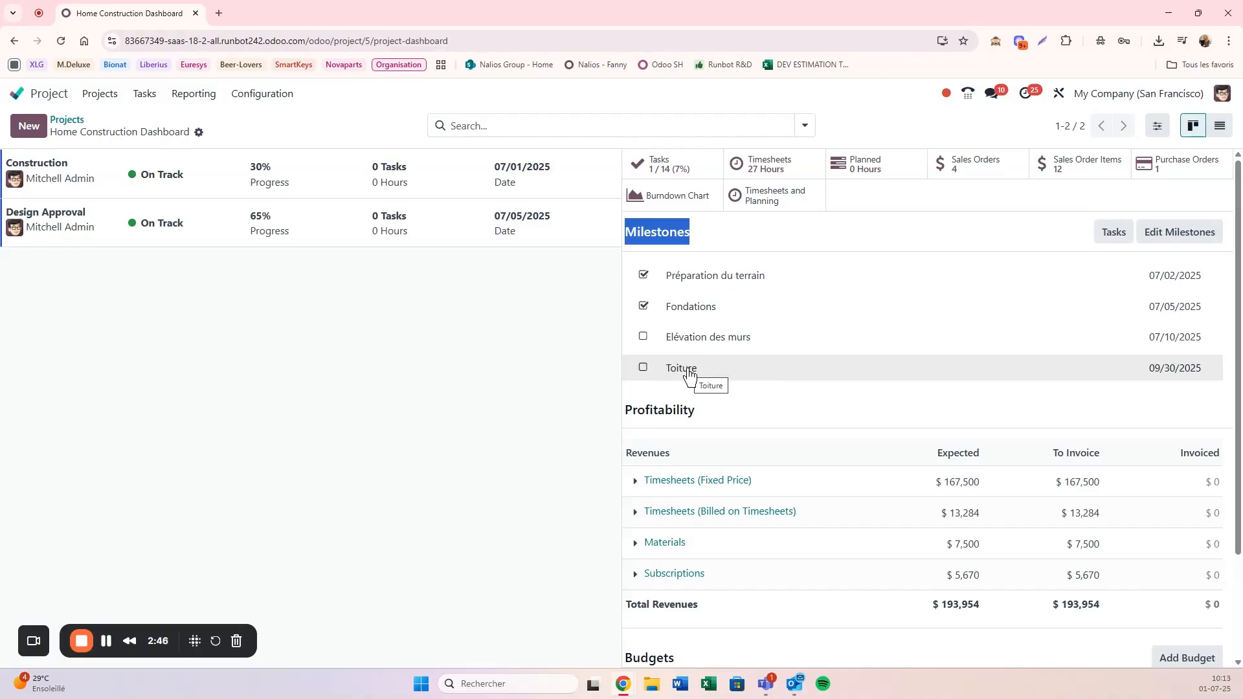
pyautogui.scroll(-2, 688, 374)
pyautogui.scroll(1, 688, 340)
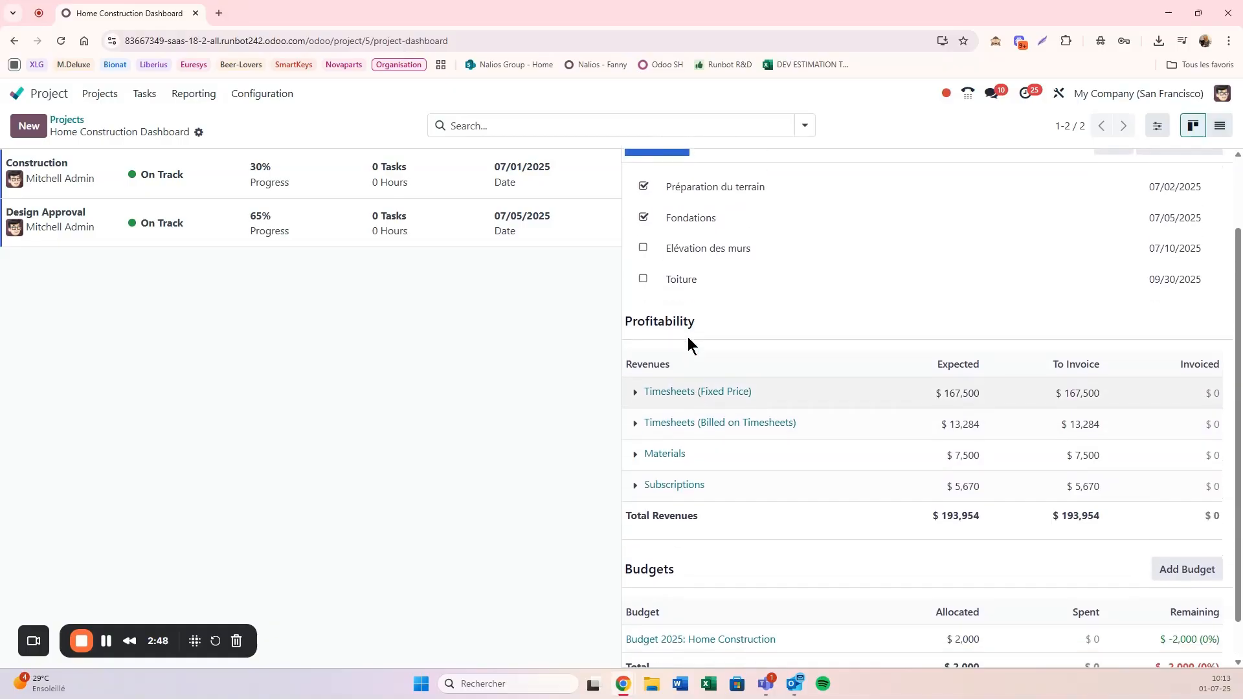
pyautogui.scroll(-1, 687, 337)
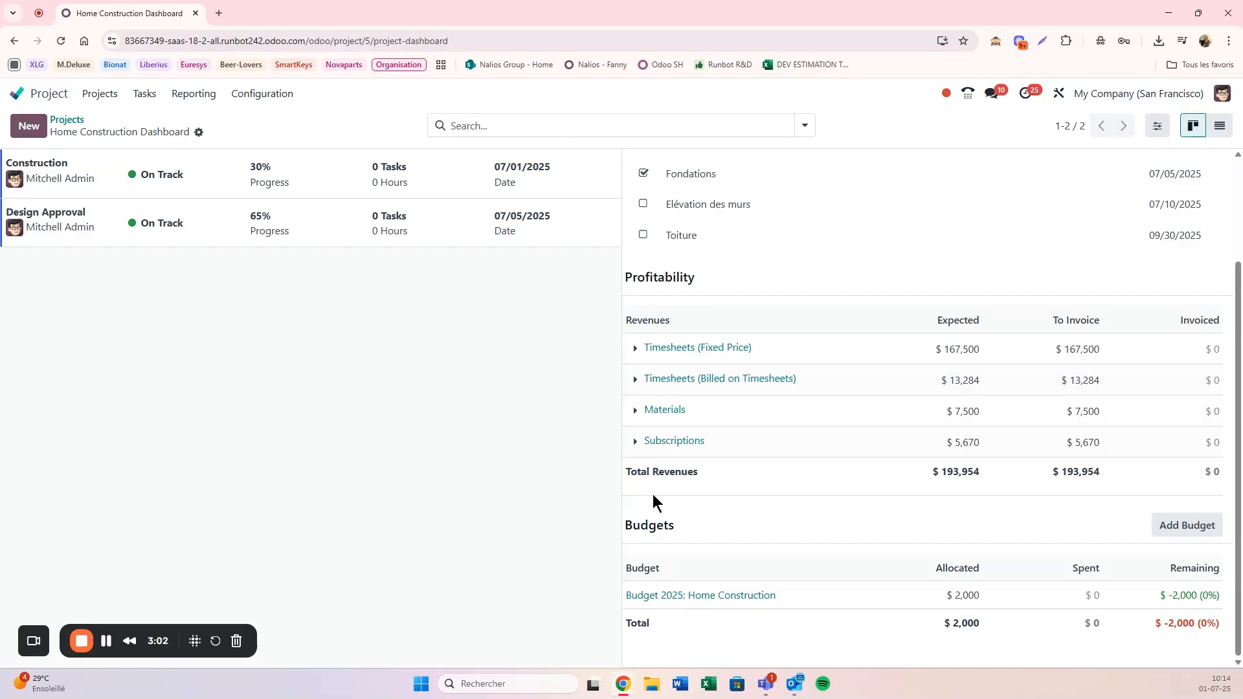
pyautogui.scroll(1, 713, 506)
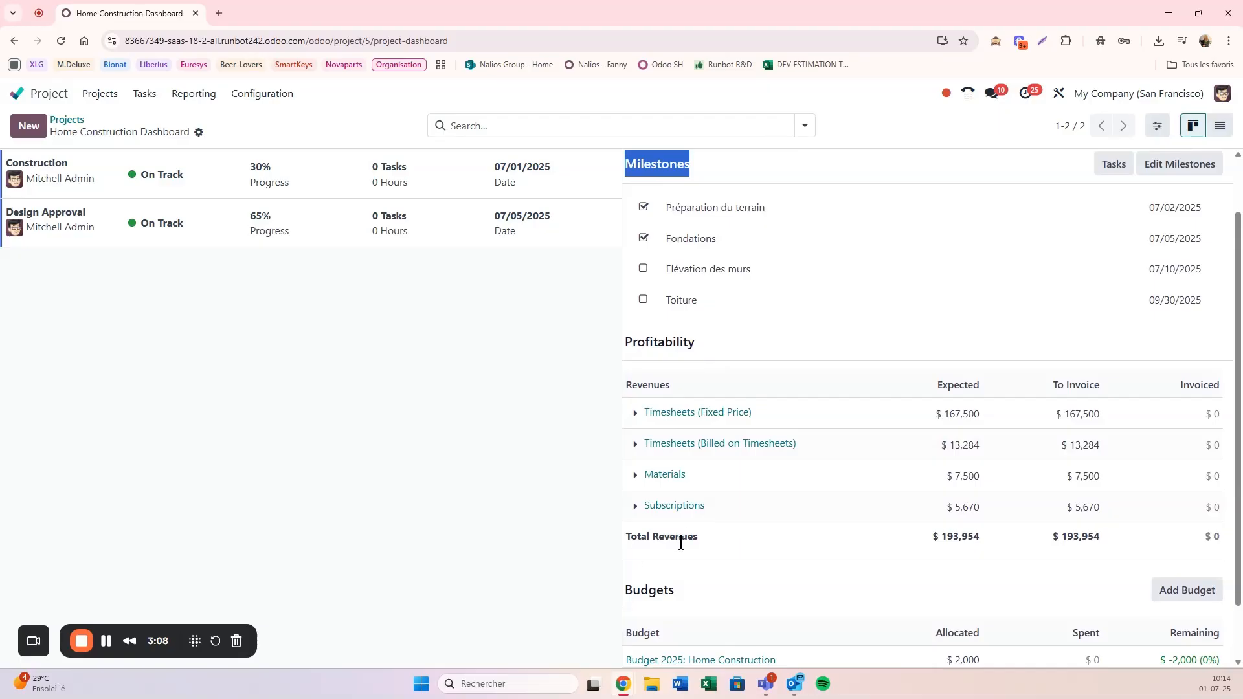
pyautogui.scroll(1, 680, 538)
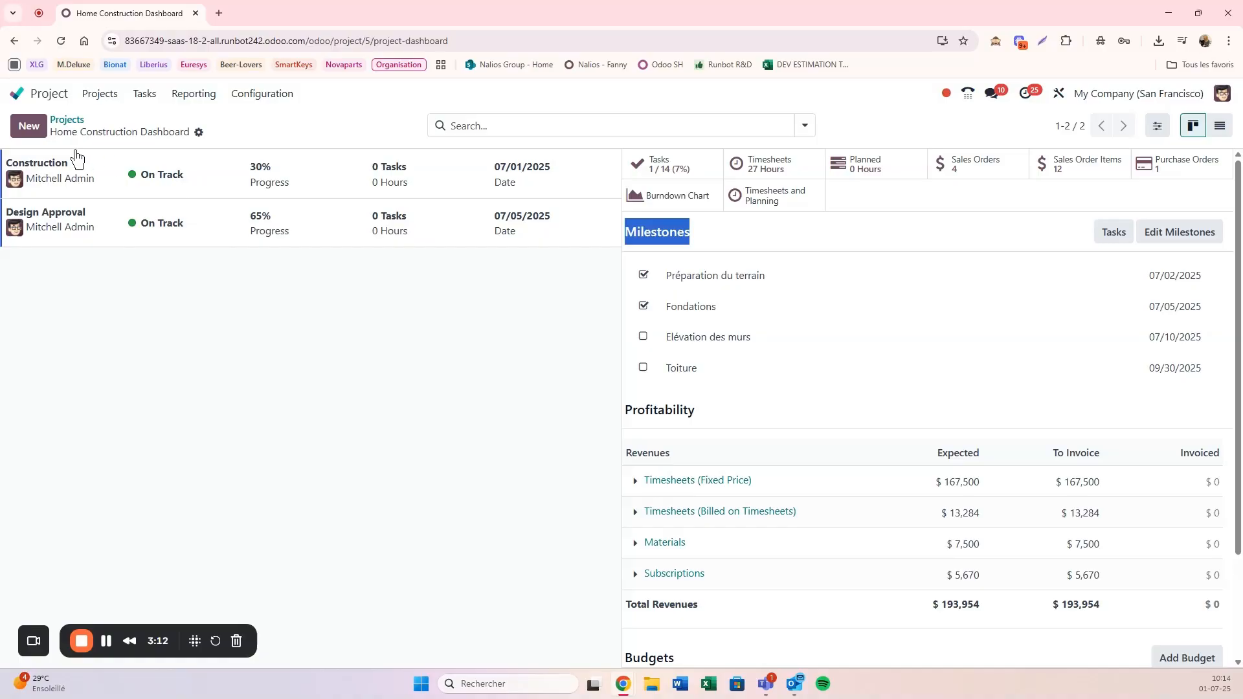
# Step: Create a new project update for Home Construction titled "Bilan du mois de Juin"
pyautogui.click(30, 132)
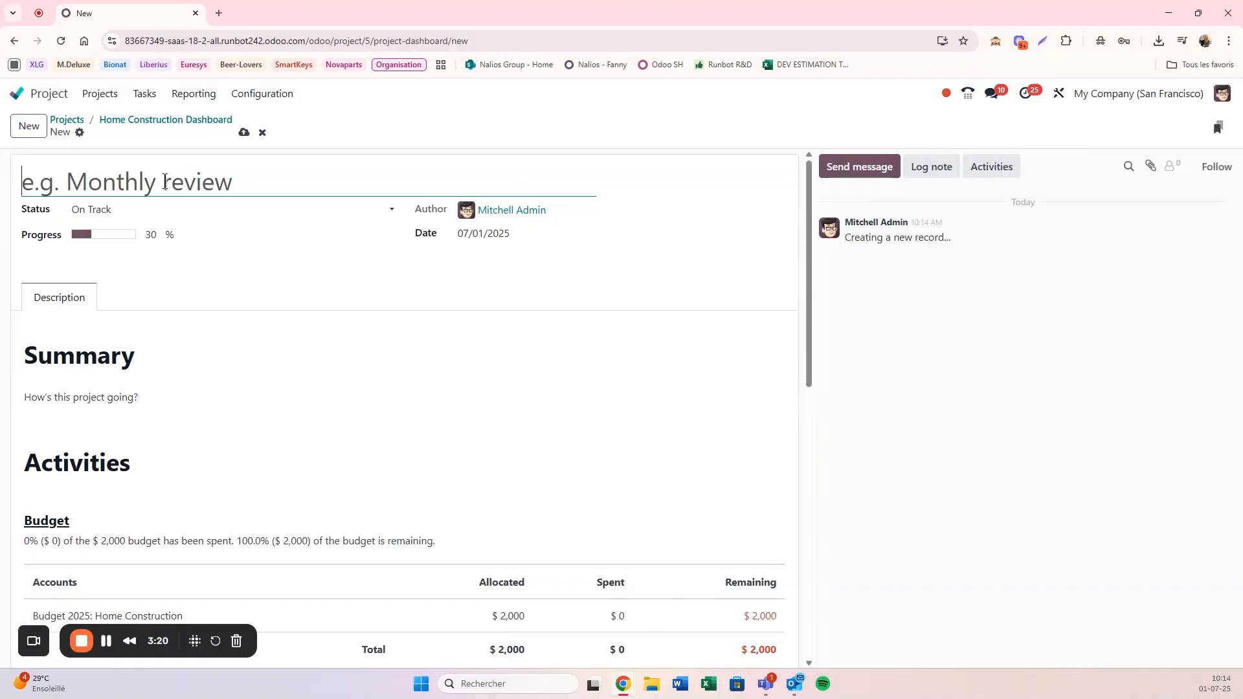
pyautogui.write('Etat')
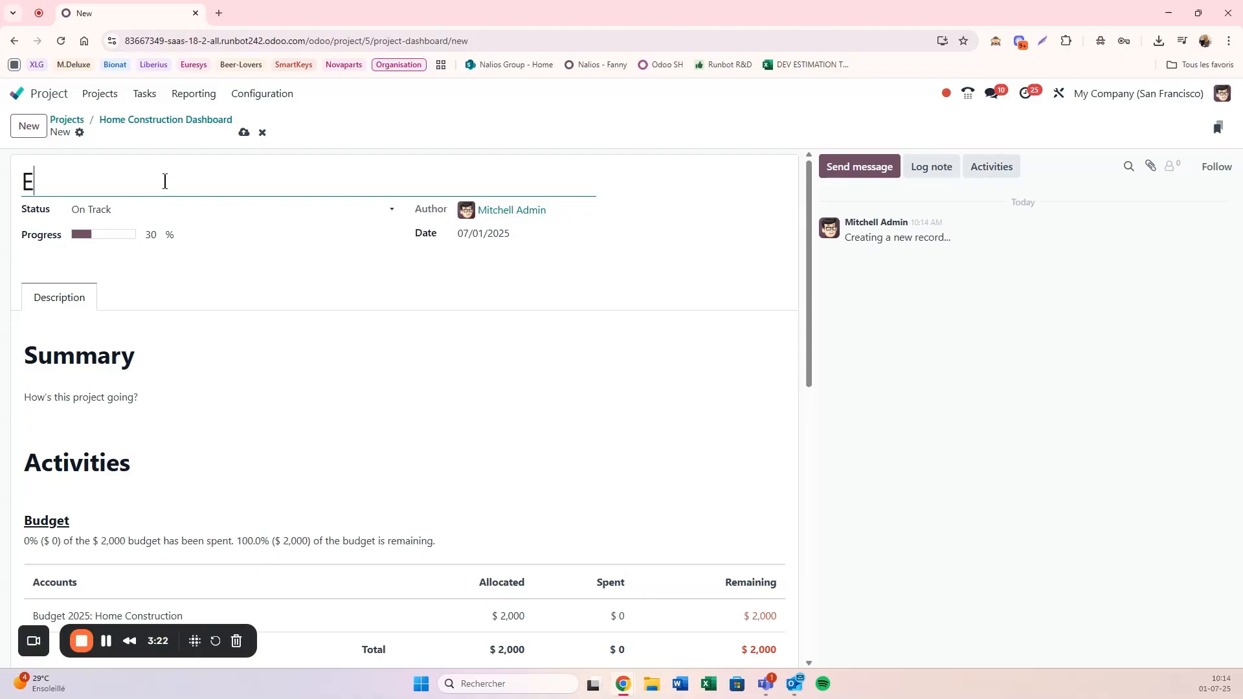
pyautogui.press('BackSpace')
pyautogui.press('BackSpace')
pyautogui.press('BackSpace')
pyautogui.press('BackSpace')
pyautogui.write('Bilan du mois de')
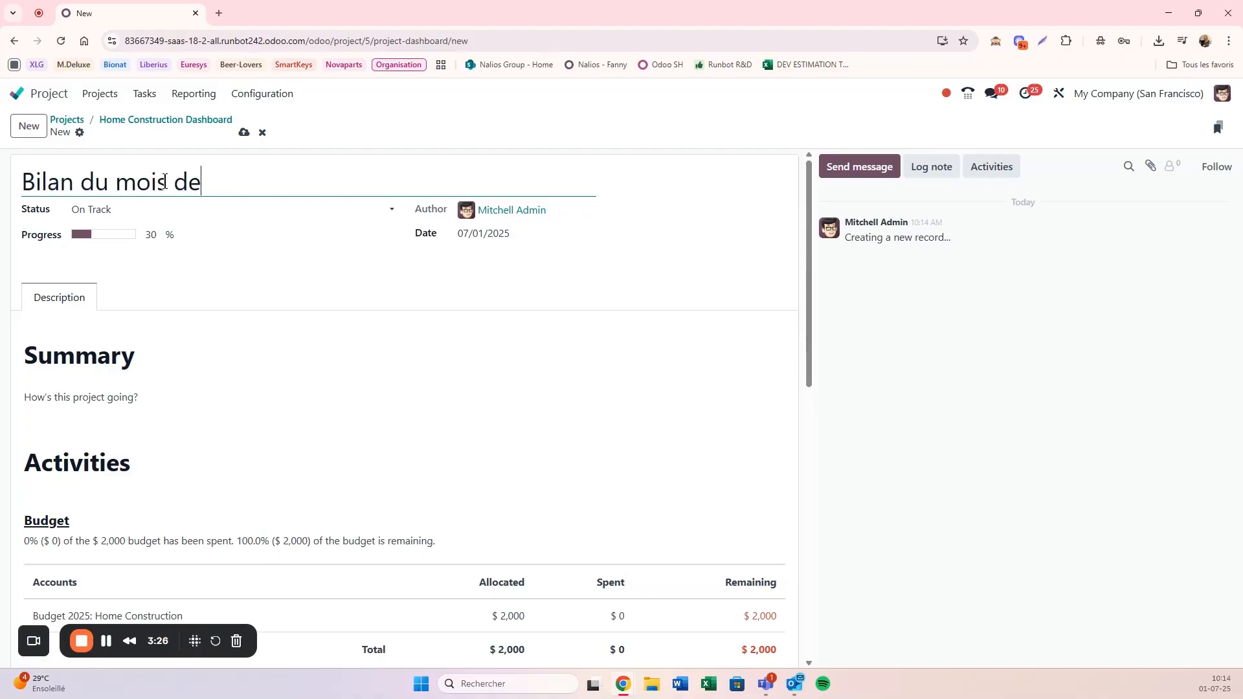
pyautogui.write(' Juin')
# Step: Set the project update's status to On Track and its progress to 65%
pyautogui.click(97, 216)
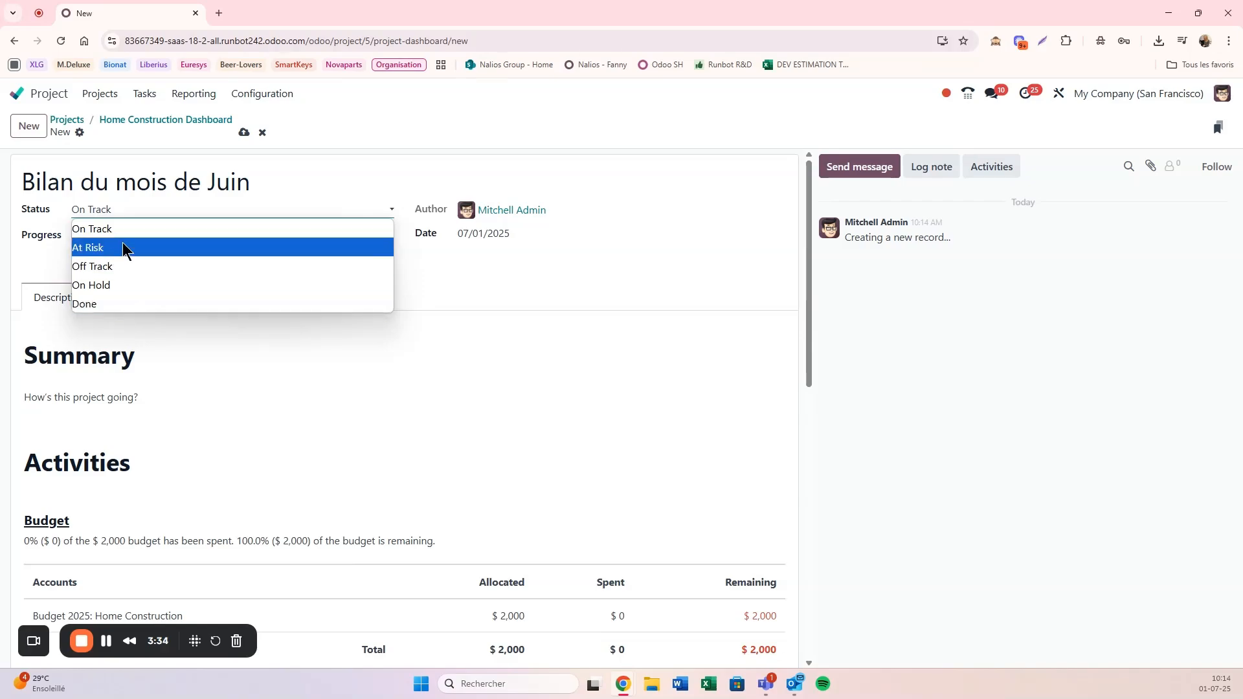
pyautogui.click(179, 222)
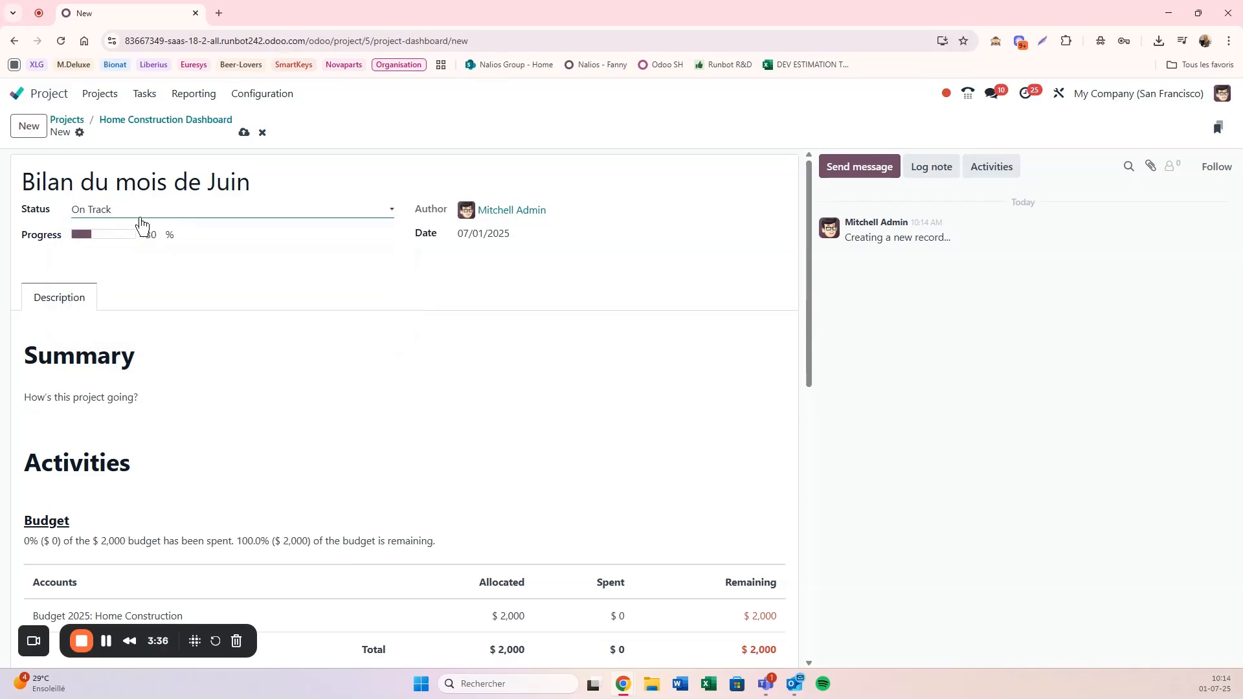
pyautogui.click(141, 219)
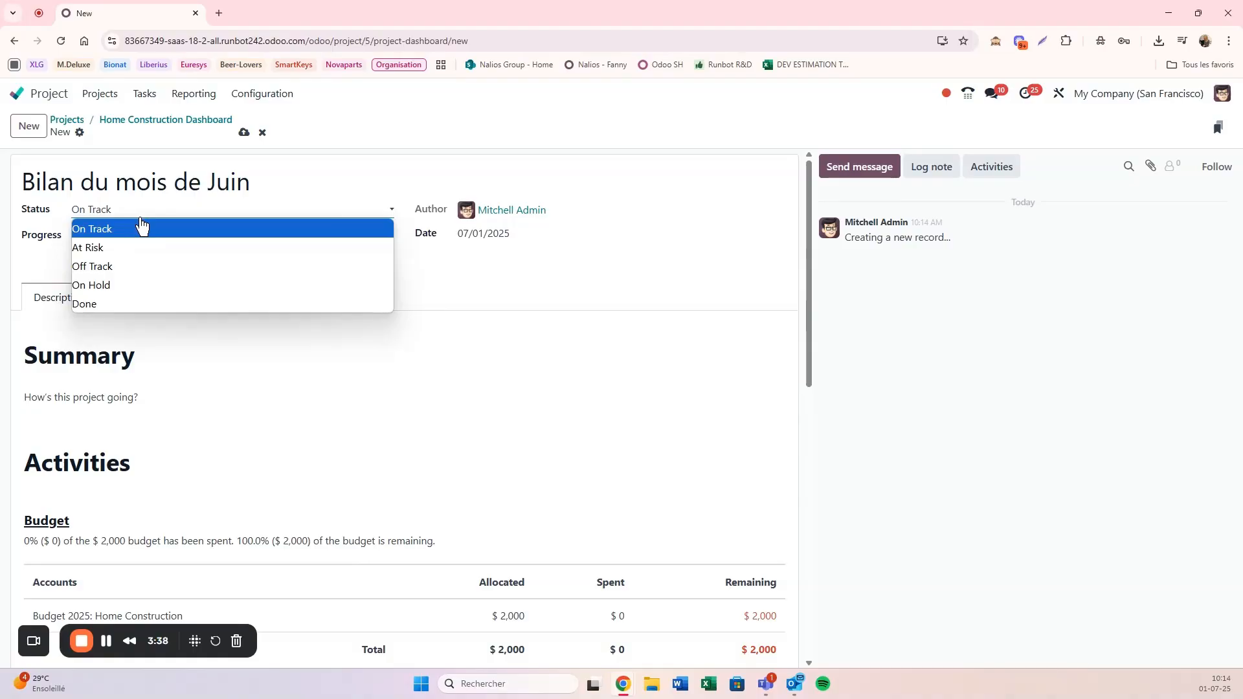
pyautogui.click(141, 224)
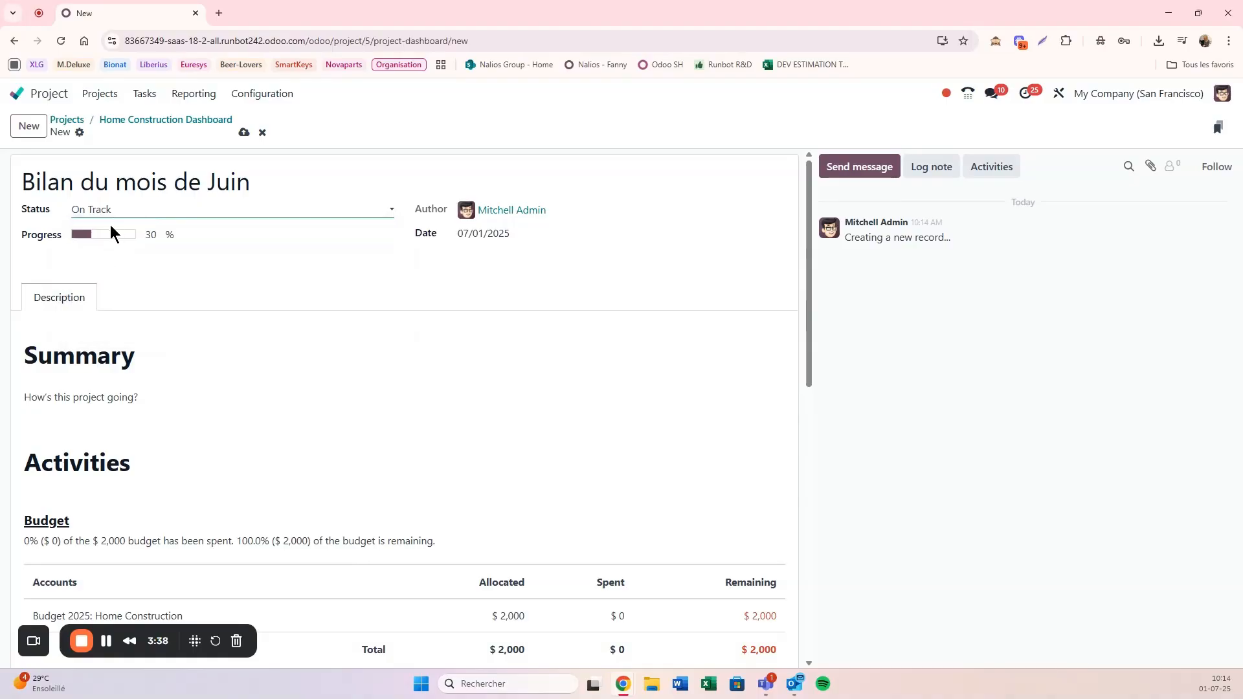
pyautogui.click(150, 235)
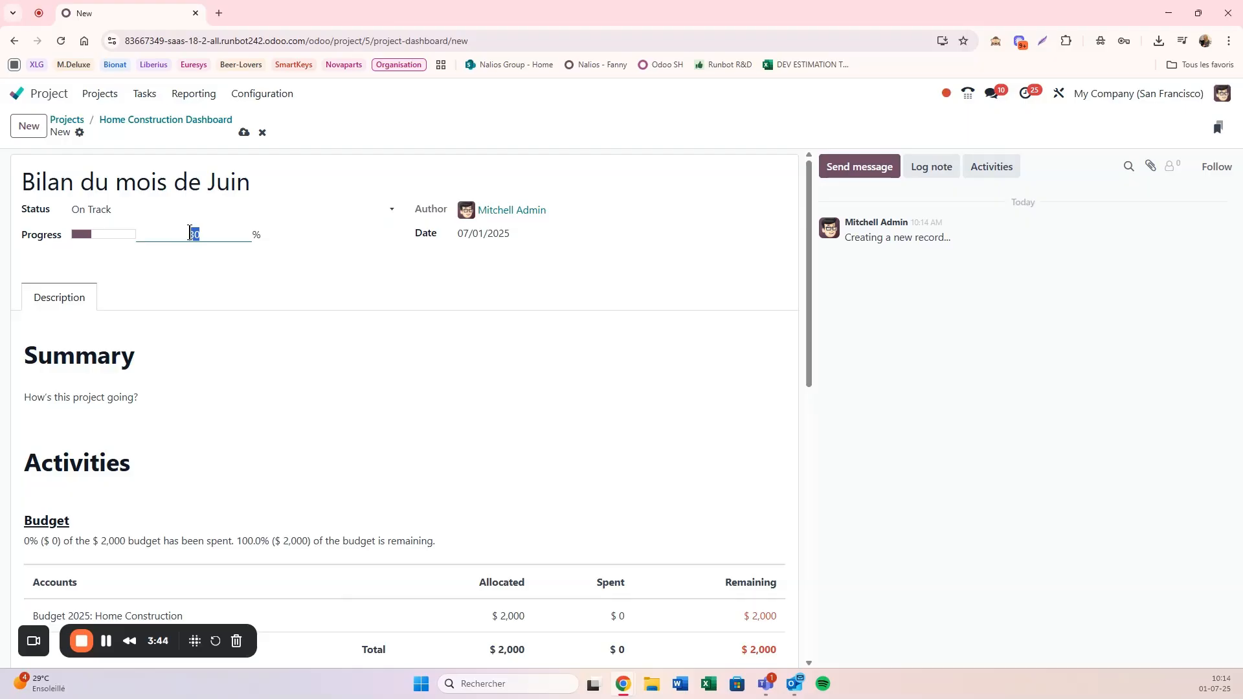
pyautogui.write('65')
pyautogui.click(200, 283)
pyautogui.click(524, 237)
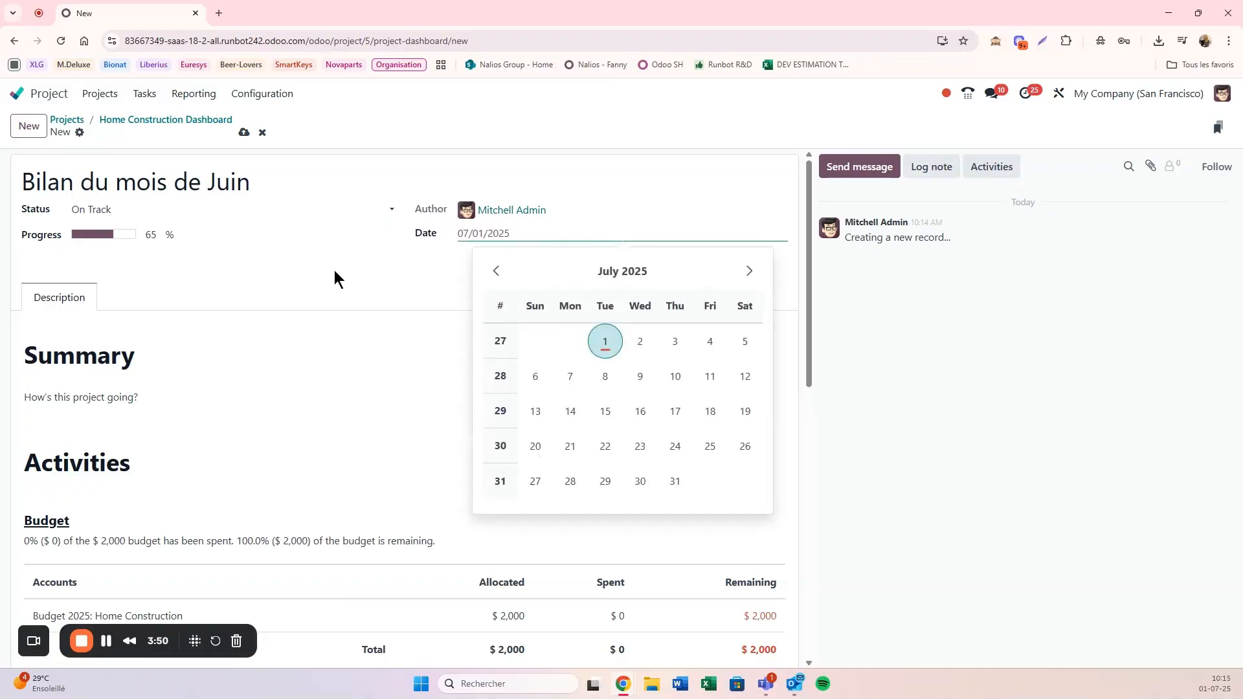
pyautogui.click(294, 277)
# Step: Add an empty line below "How's this project going?" in the Summary section of the update's description
pyautogui.scroll(-1, 184, 344)
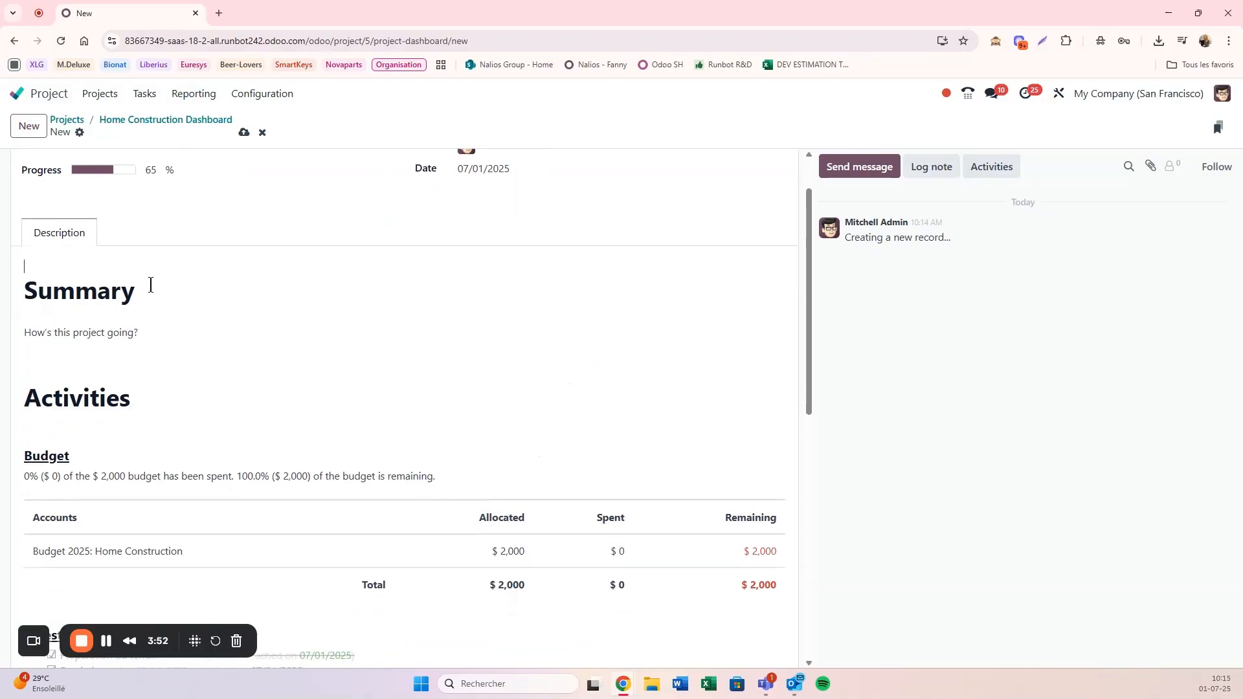
pyautogui.click(147, 296)
pyautogui.click(160, 326)
pyautogui.press('Return')
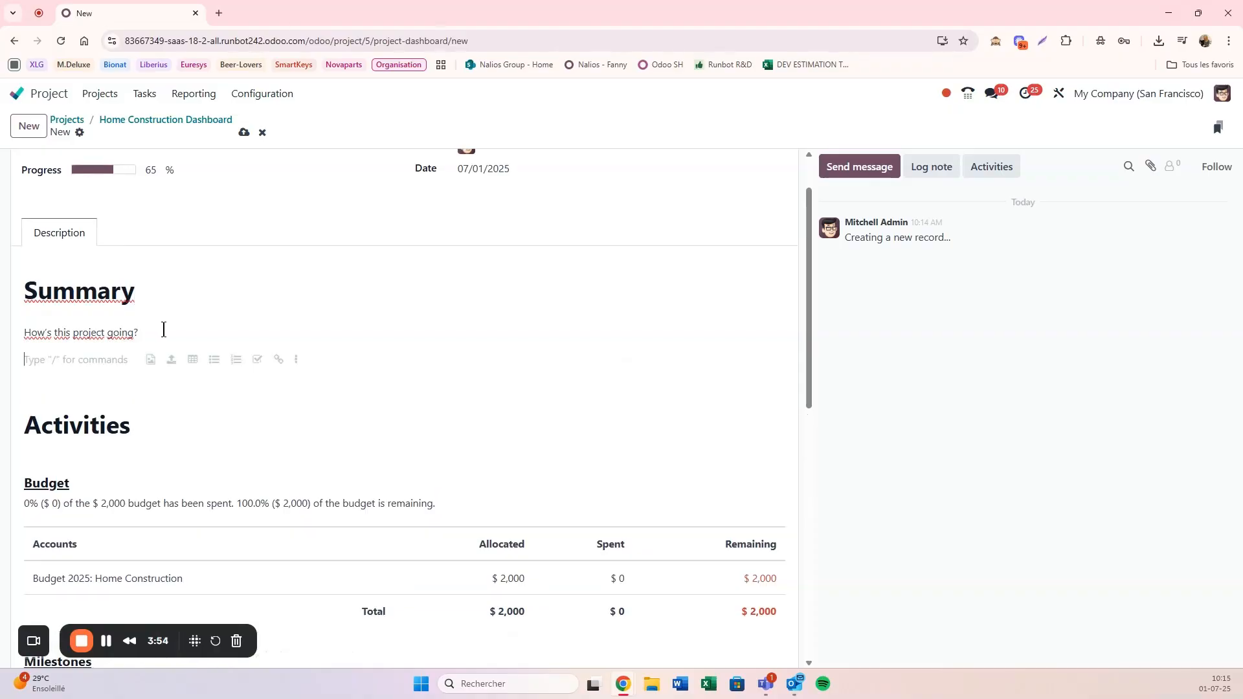
pyautogui.scroll(1, 163, 329)
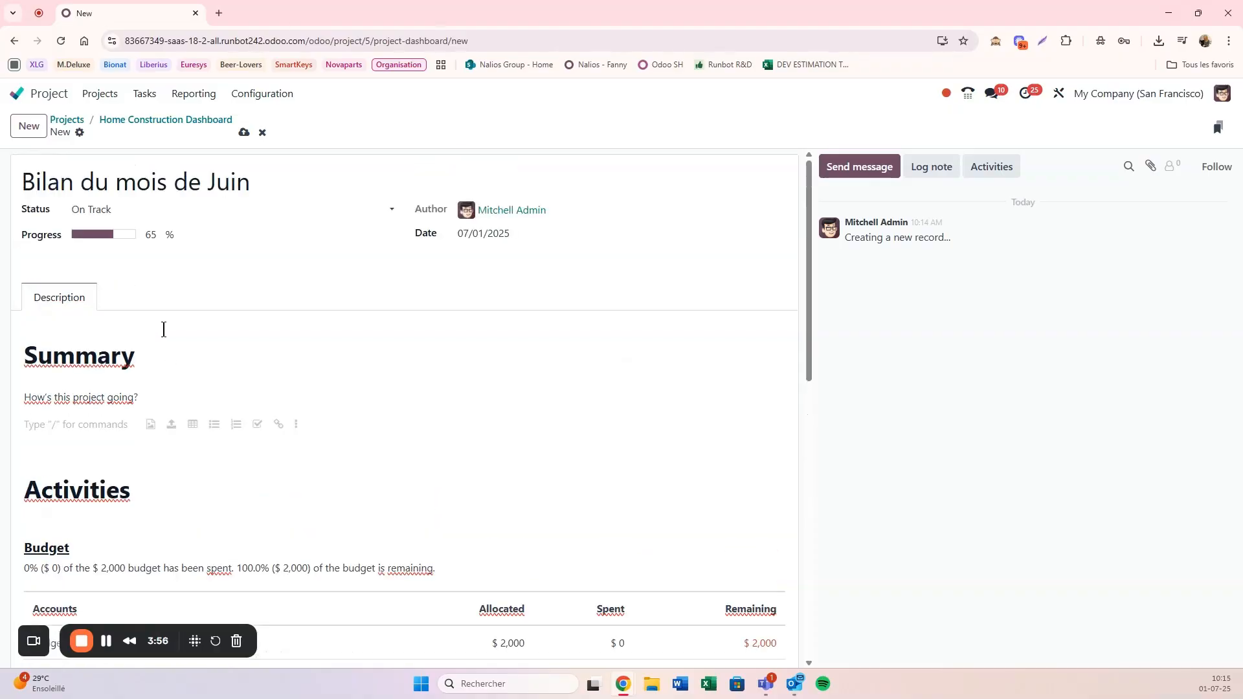
pyautogui.scroll(-3, 163, 330)
pyautogui.scroll(1, 144, 336)
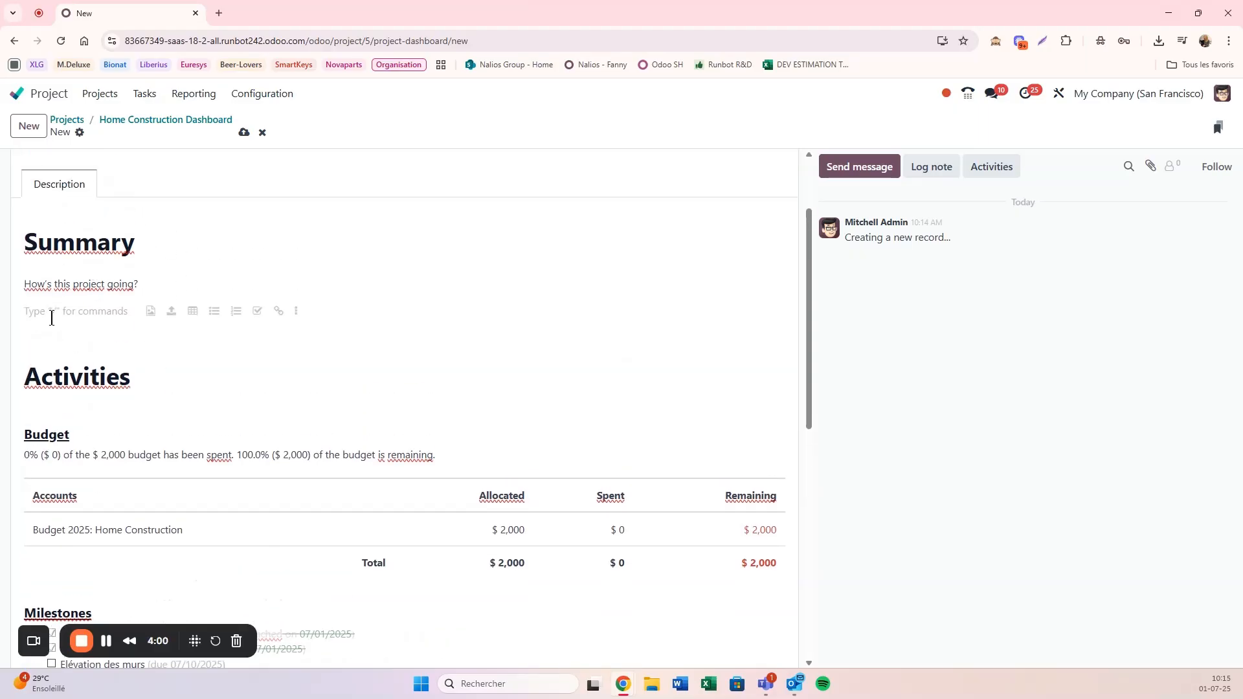
# Step: Insert a success banner on the empty line below "How's this project going?"
pyautogui.write('/')
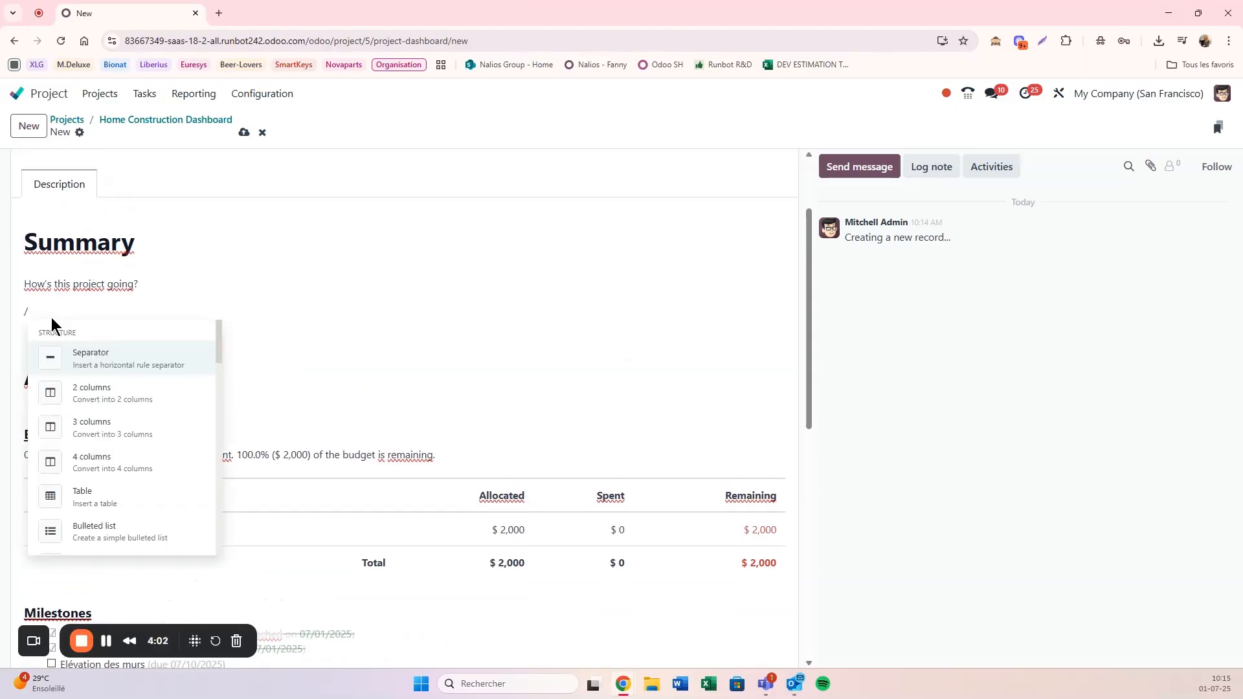
pyautogui.scroll(-1, 94, 492)
pyautogui.scroll(-1, 94, 492)
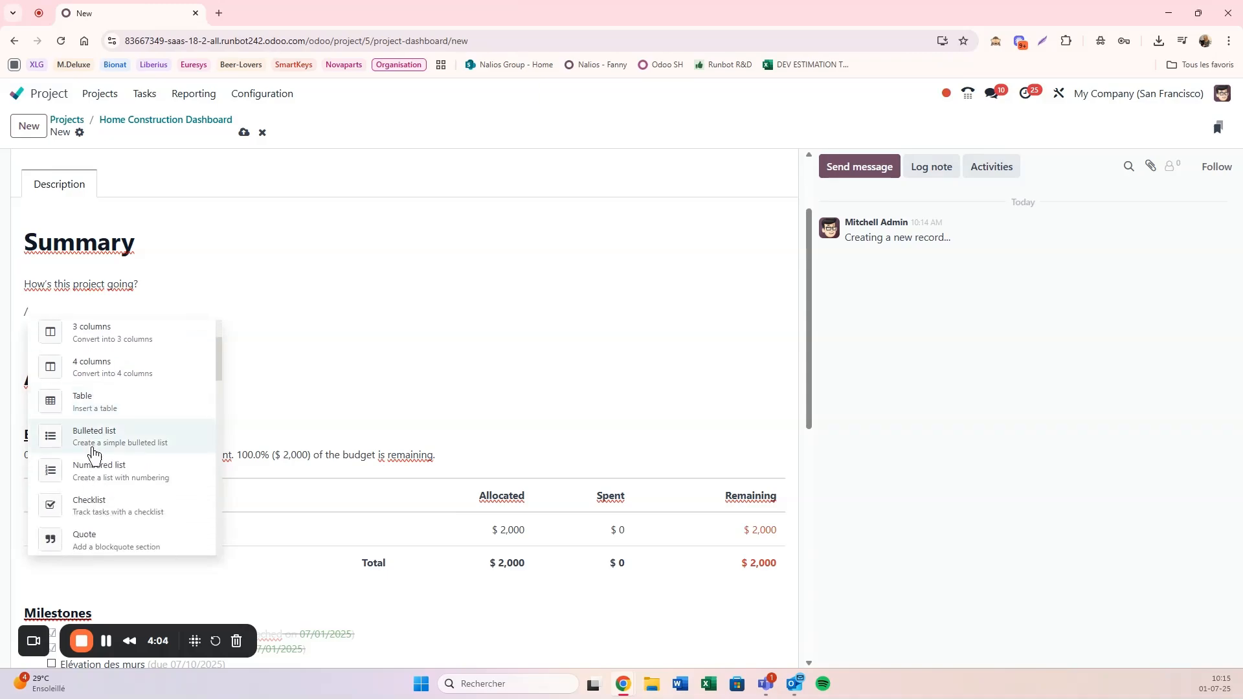
pyautogui.scroll(-1, 124, 421)
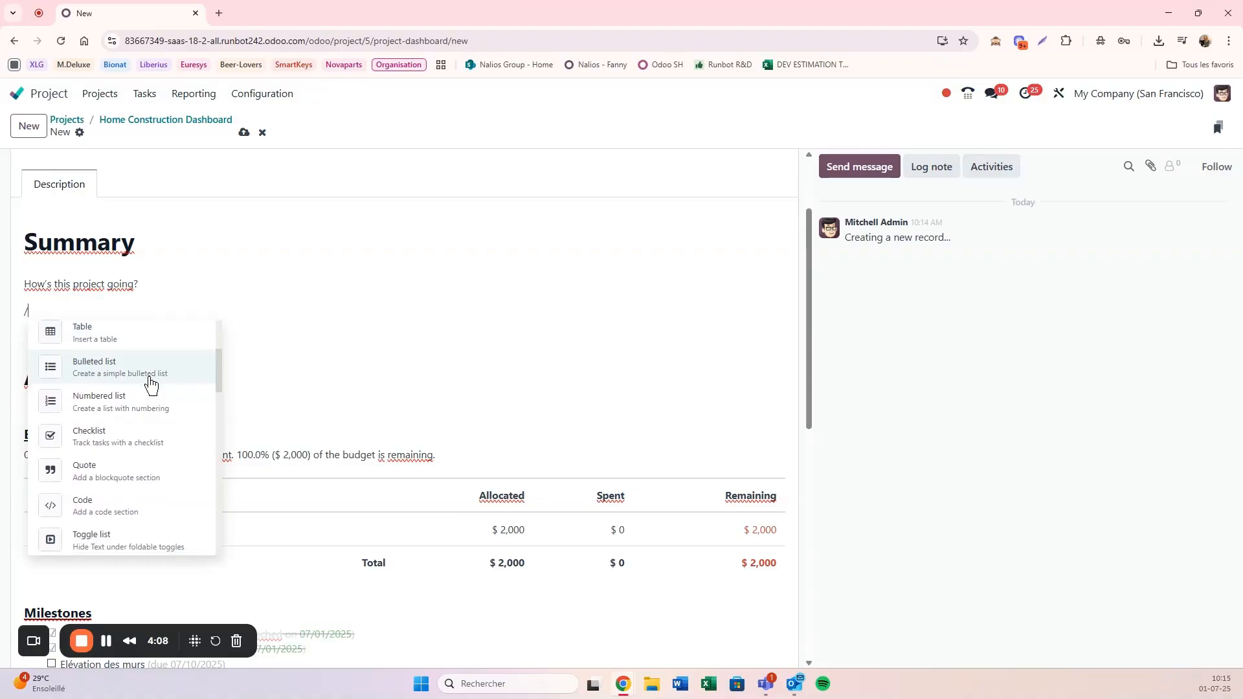
pyautogui.scroll(-1, 84, 377)
pyautogui.scroll(-3, 123, 427)
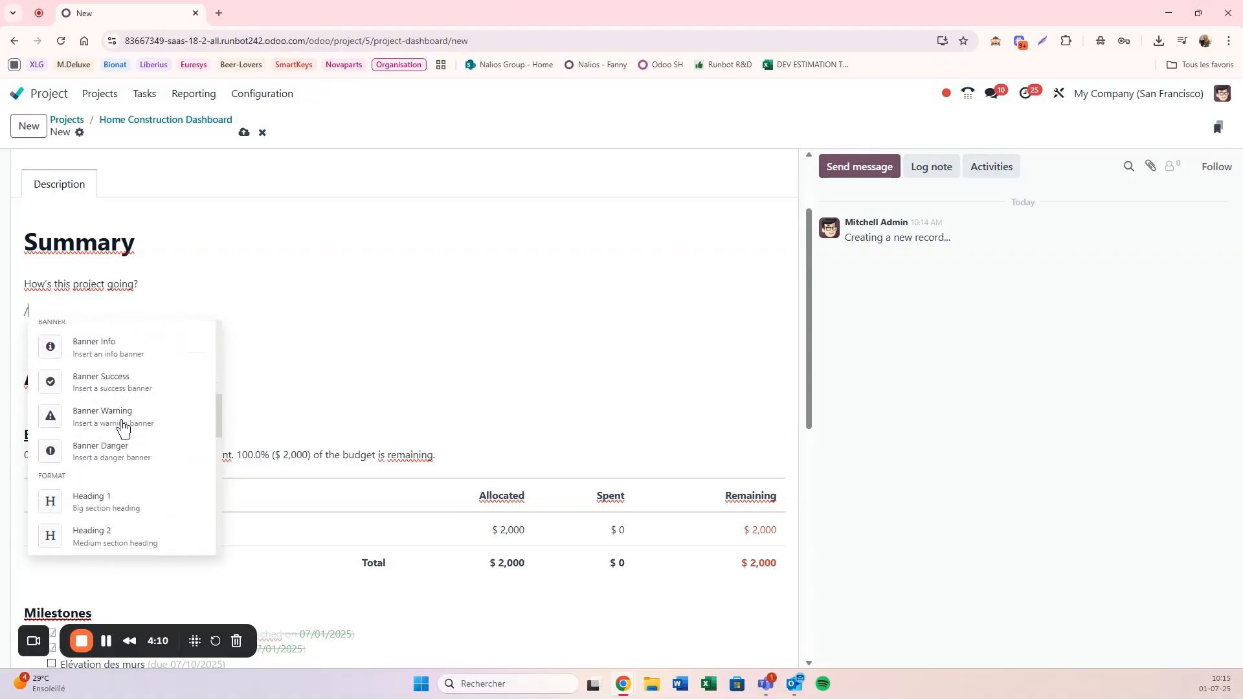
pyautogui.scroll(2, 123, 428)
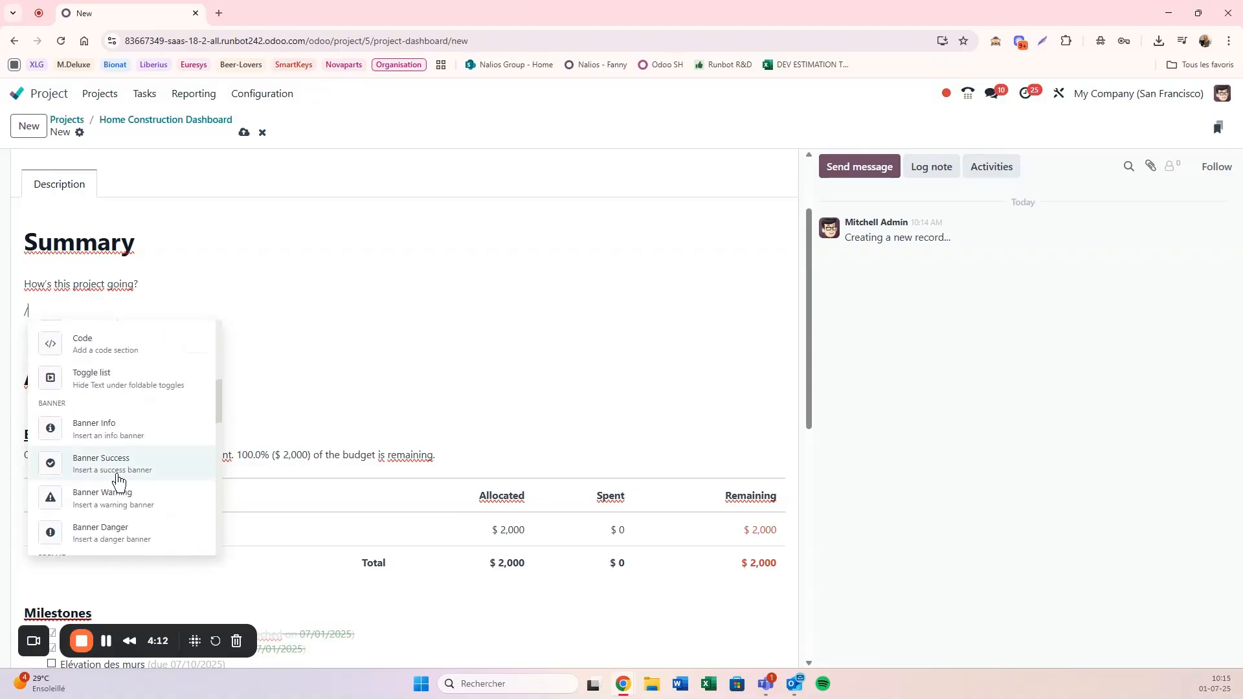
pyautogui.scroll(-1, 120, 477)
pyautogui.click(80, 437)
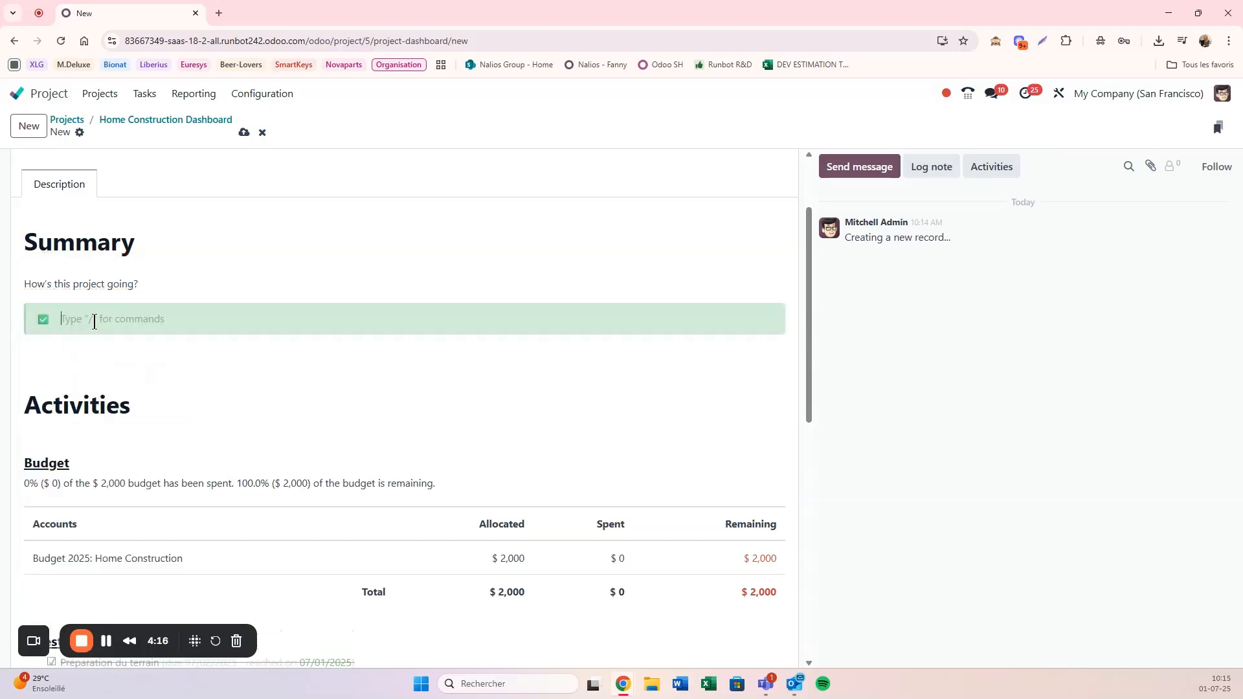
# Step: Write "La construction de la maison se passe très bien ! On respecte les délais, c'est génial !" in the success banner
pyautogui.write('La construction de la maison se passe très bien !')
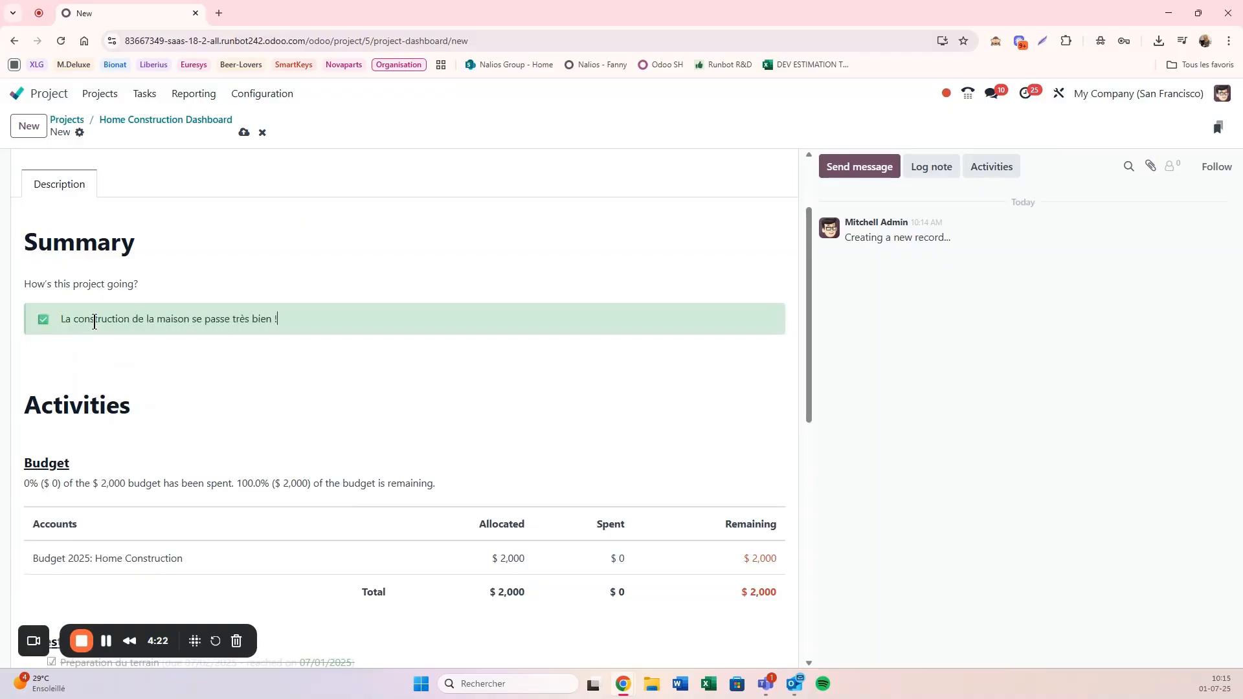
pyautogui.write(' On repesc')
pyautogui.press('BackSpace')
pyautogui.press('BackSpace')
pyautogui.press('BackSpace')
pyautogui.write("specte les délais, c'est génial !")
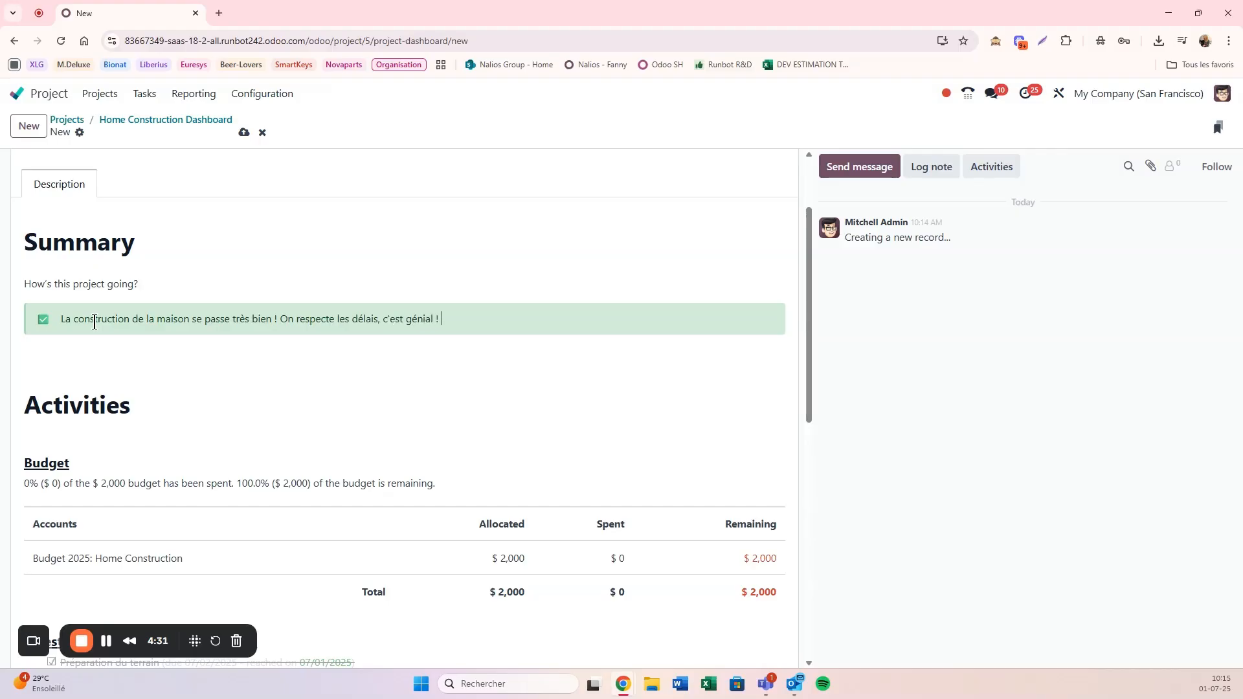
# Step: Insert a horizontal separator between the success banner and the Activities heading
pyautogui.click(102, 356)
pyautogui.write('/')
pyautogui.press('Return')
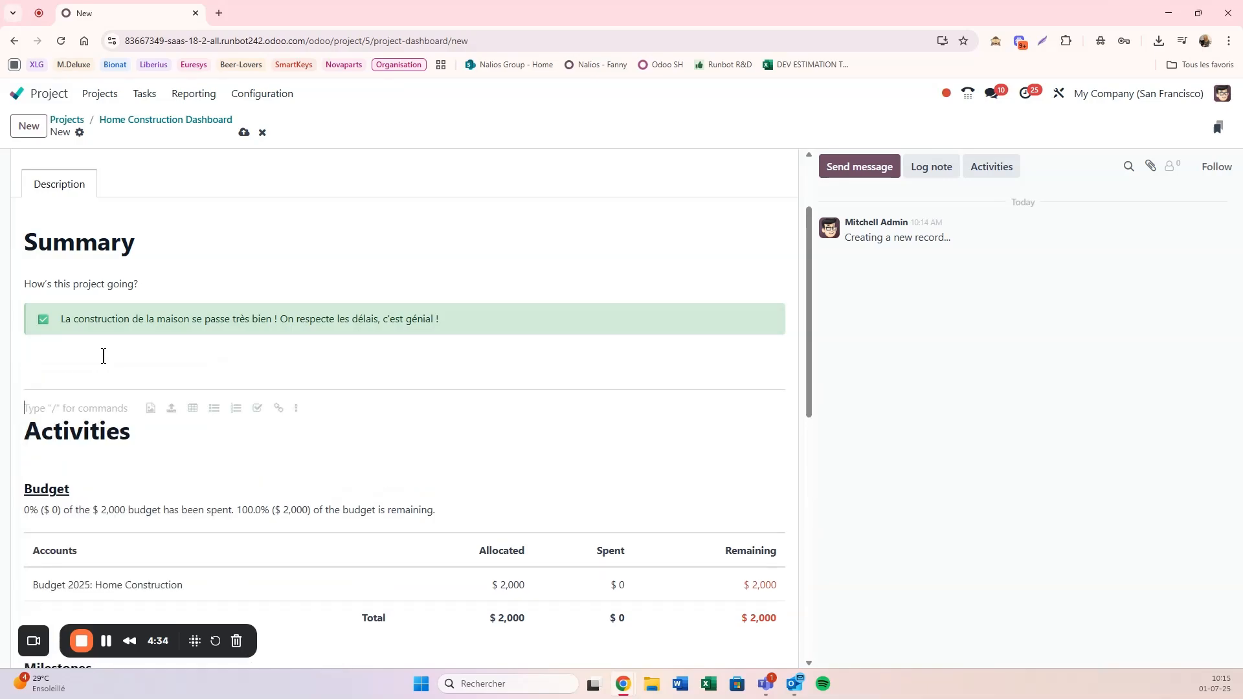
pyautogui.write('/')
pyautogui.scroll(-2, 99, 544)
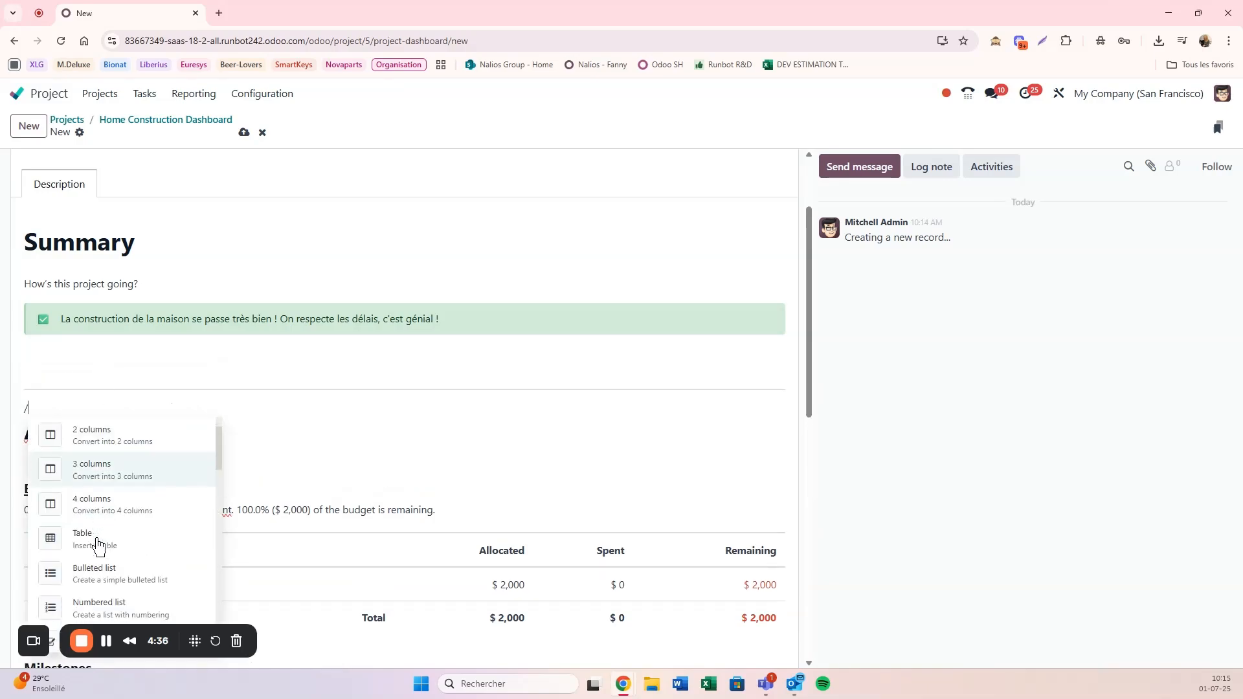
pyautogui.click(100, 561)
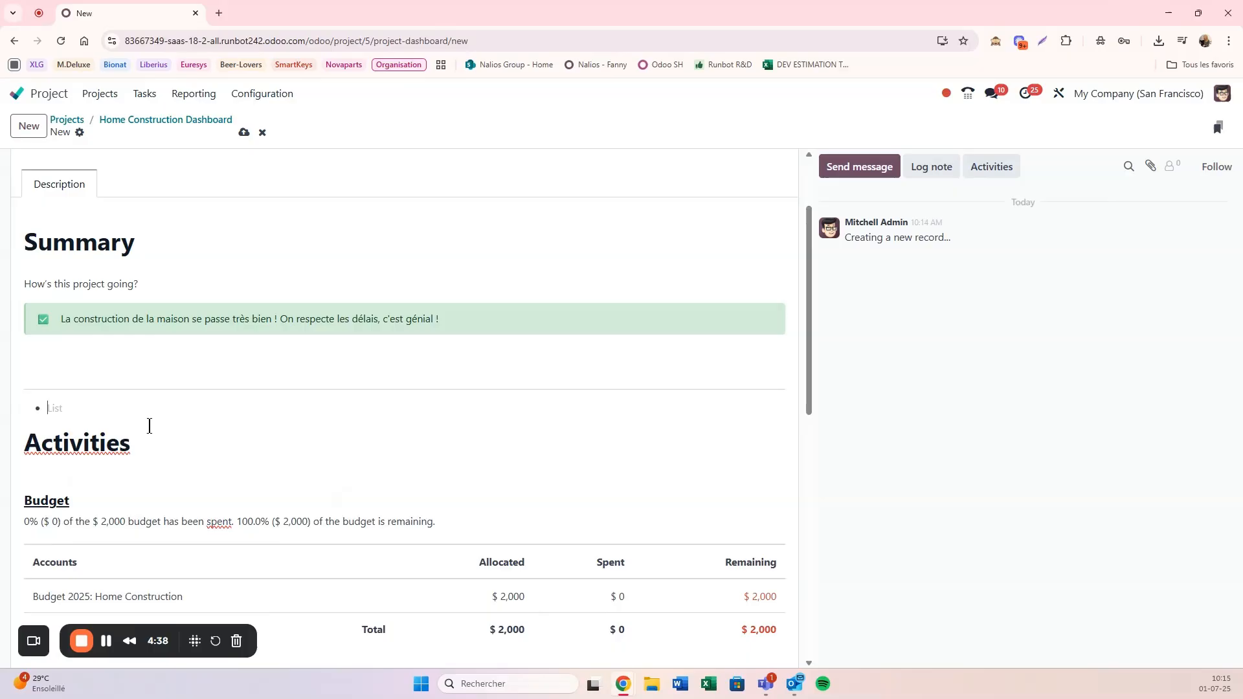
pyautogui.press('BackSpace')
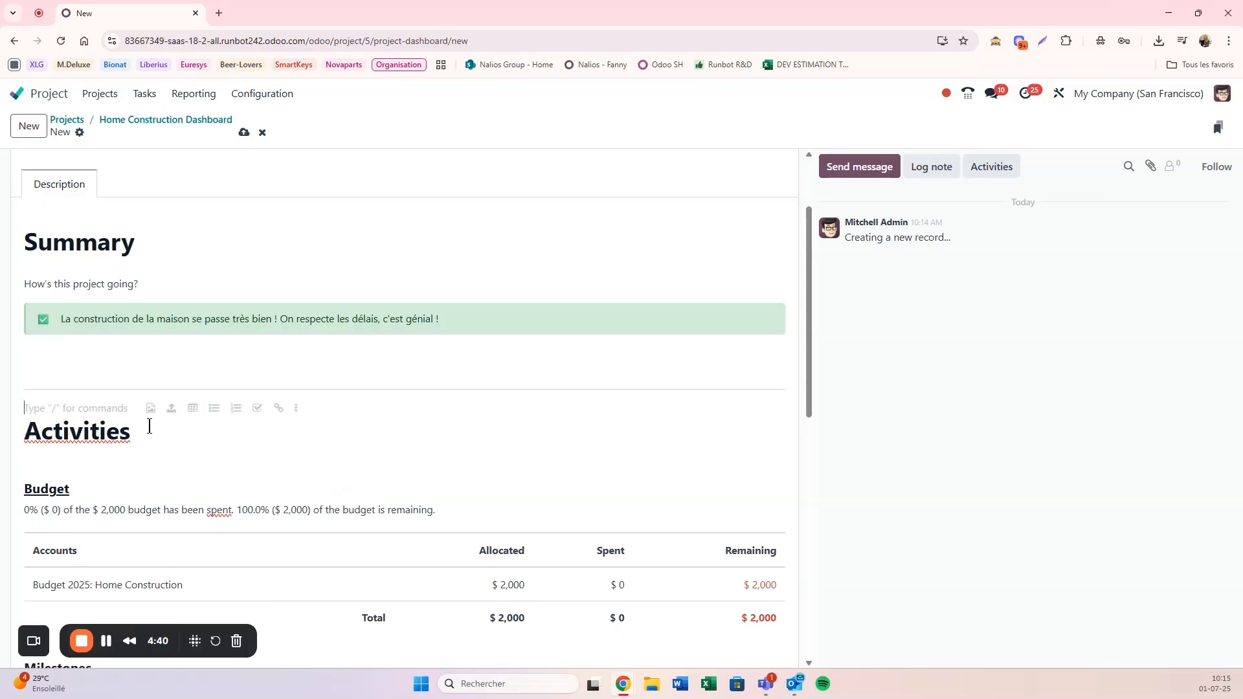
# Step: Write the line "Ce qu'il reste à faire:" below the separator and start a new line
pyautogui.write("Ce qu'il")
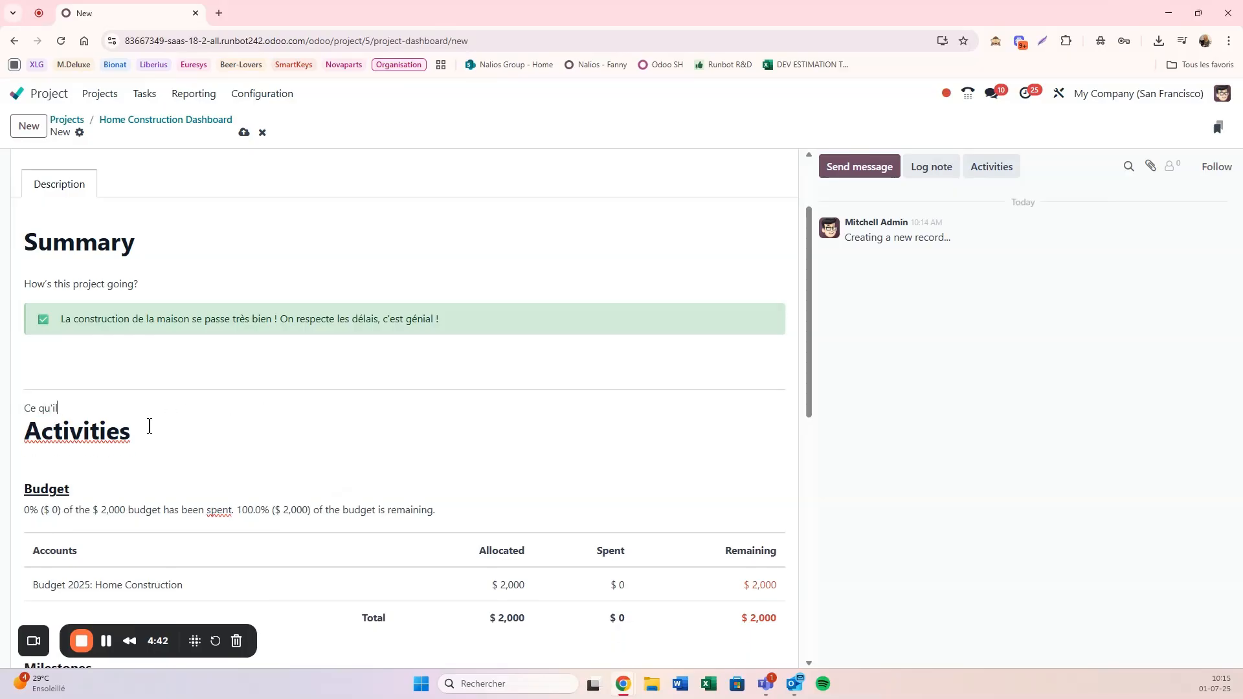
pyautogui.write(' reste à faire :')
pyautogui.press('Return')
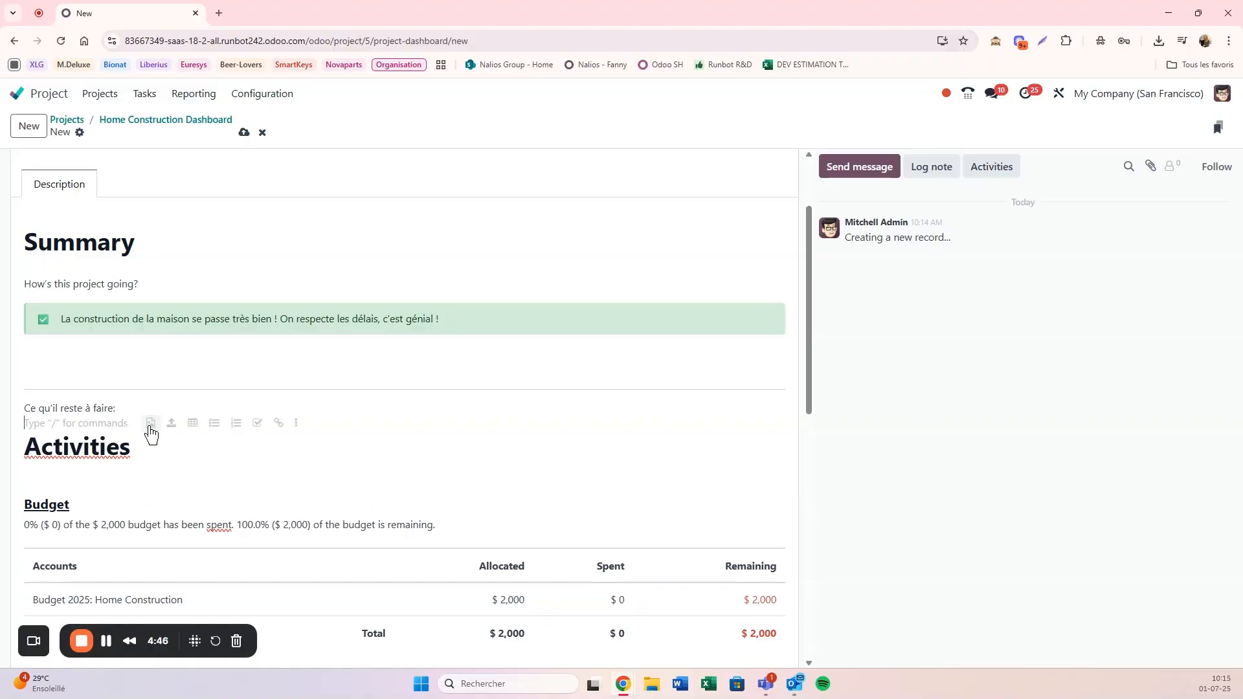
# Step: Add a numbered list under "Ce qu'il reste à faire:" with the item "Acheter de la déco et réflechir aux couleurs des murs"
pyautogui.write('/')
pyautogui.click(102, 395)
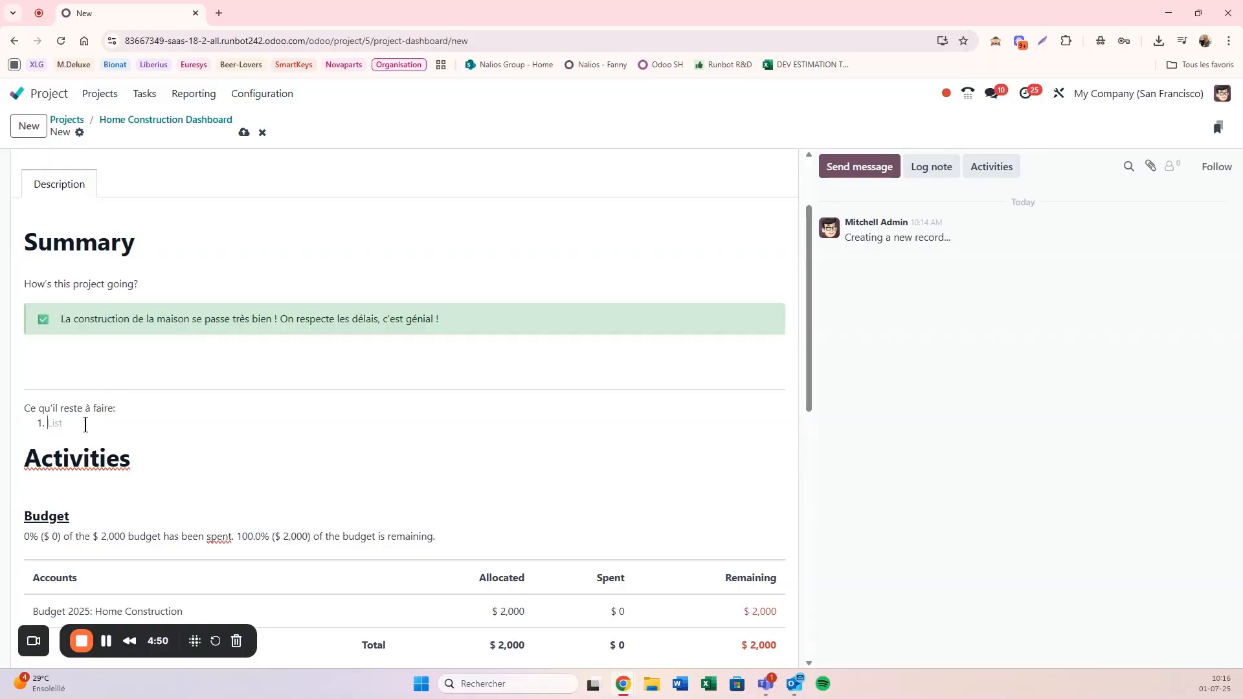
pyautogui.write('Ach')
pyautogui.press('BackSpace')
pyautogui.write('cheter de la déco et réflechir aux coue')
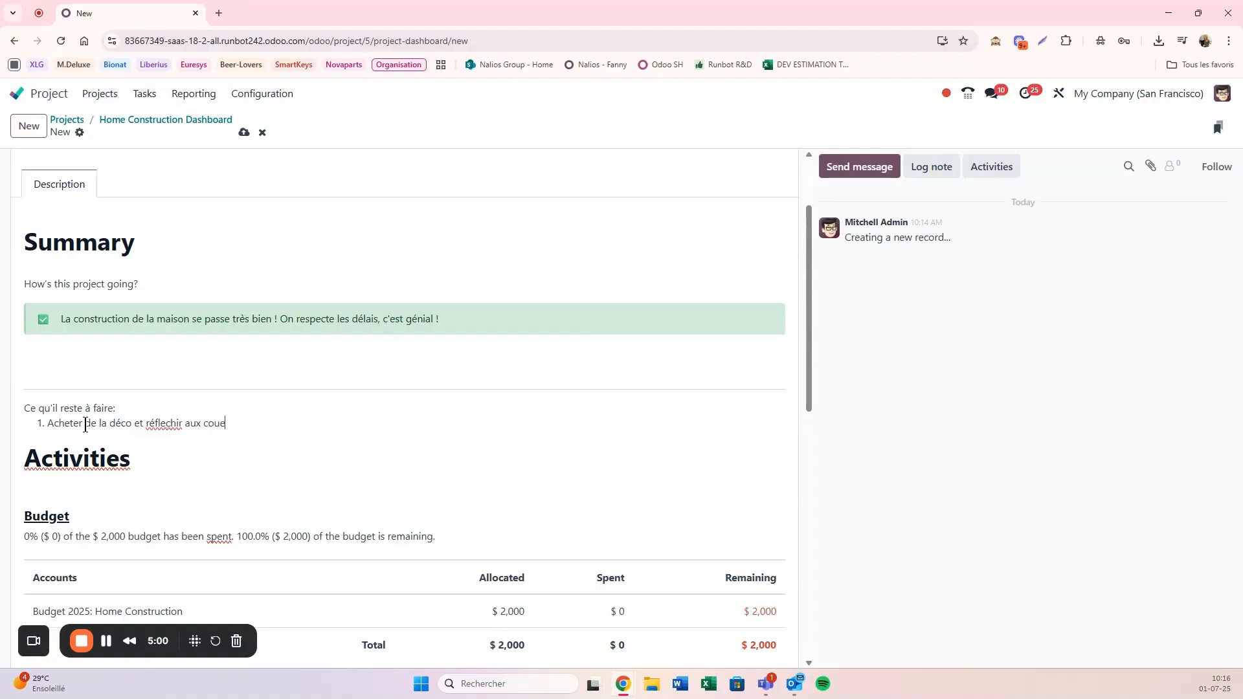
pyautogui.press('BackSpace')
pyautogui.write('leurs des murs')
pyautogui.press('Return')
pyautogui.press('Return')
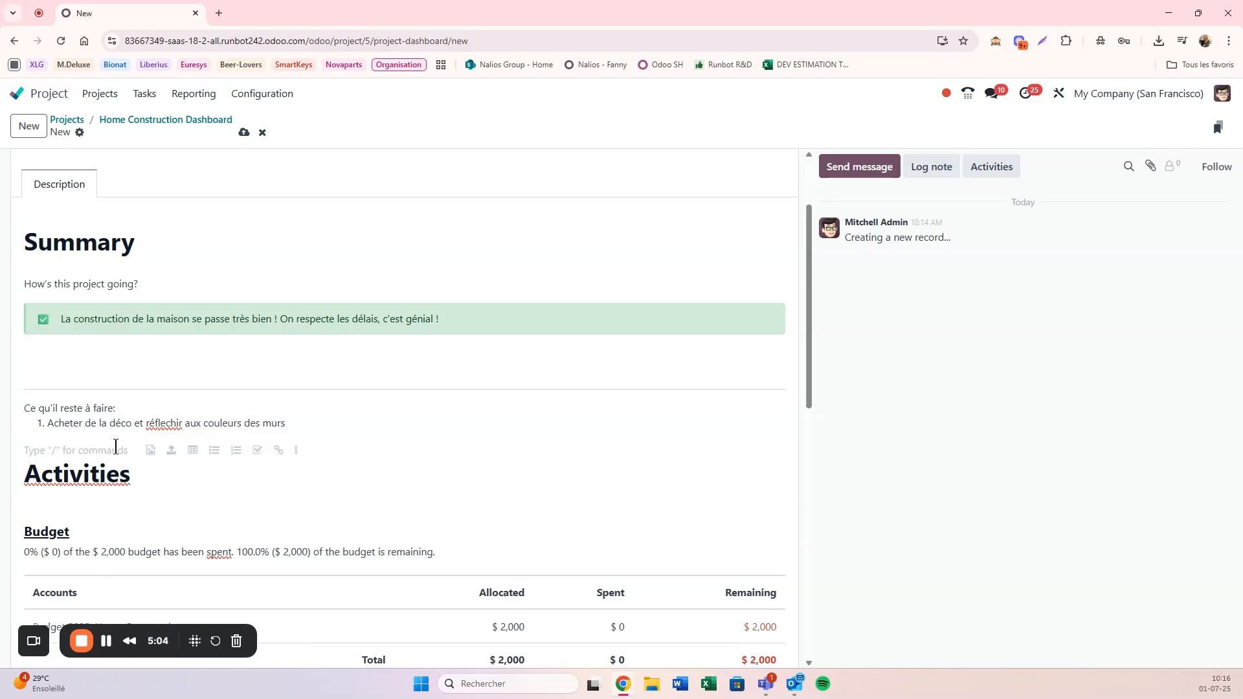
# Step: Correct the misspelled "réflechir" in the list item to "réfléchir" using the spelling suggestion
pyautogui.rightClick(156, 428)
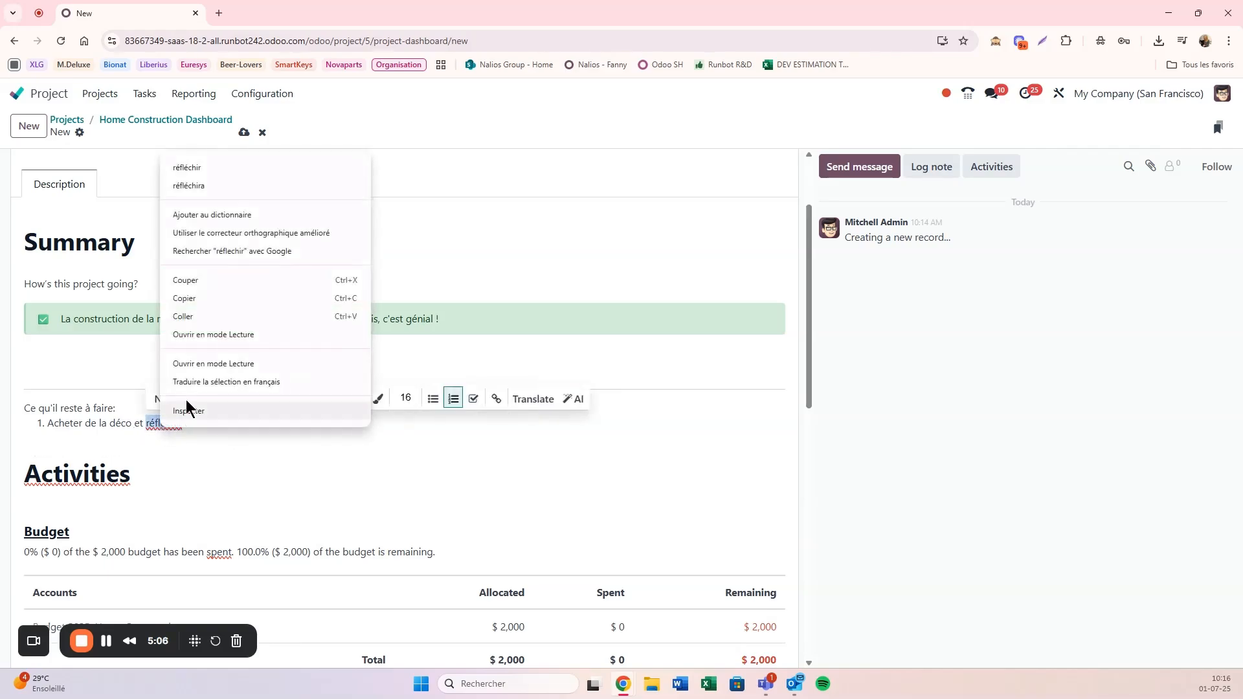
pyautogui.click(189, 167)
pyautogui.click(225, 437)
pyautogui.scroll(-2, 223, 427)
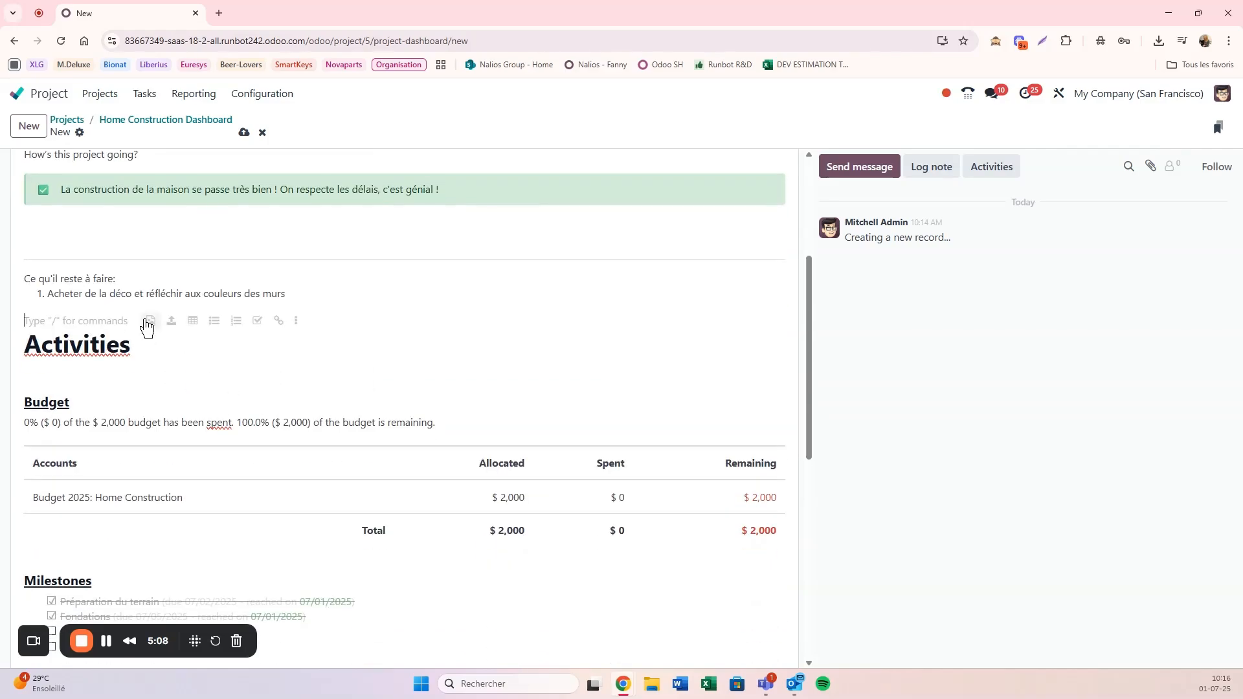
# Step: Underline the line "Ce qu'il reste à faire:" above the numbered list
pyautogui.scroll(1, 130, 328)
pyautogui.moveTo(119, 343); pyautogui.dragTo(26, 343)
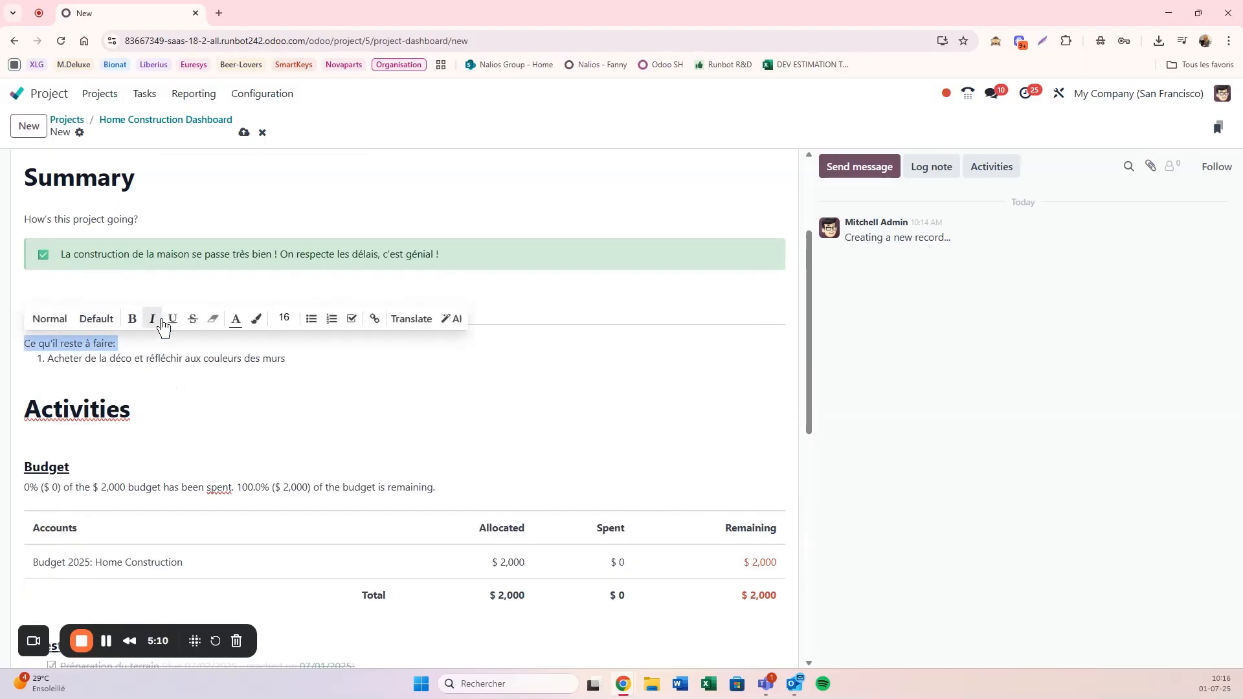
pyautogui.click(172, 320)
pyautogui.click(147, 336)
# Step: Examine the budget, milestones and profitability sections under Activities in the update's description
pyautogui.scroll(-1, 149, 353)
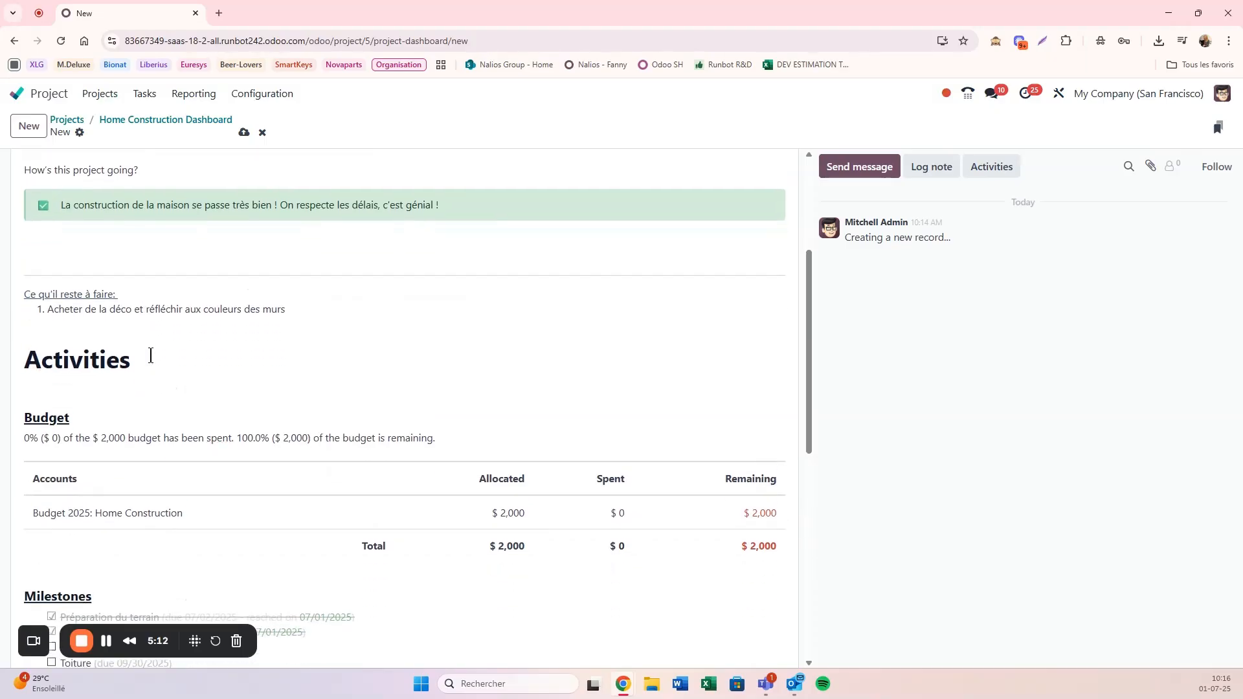
pyautogui.scroll(1, 150, 360)
pyautogui.click(149, 387)
pyautogui.scroll(-3, 118, 420)
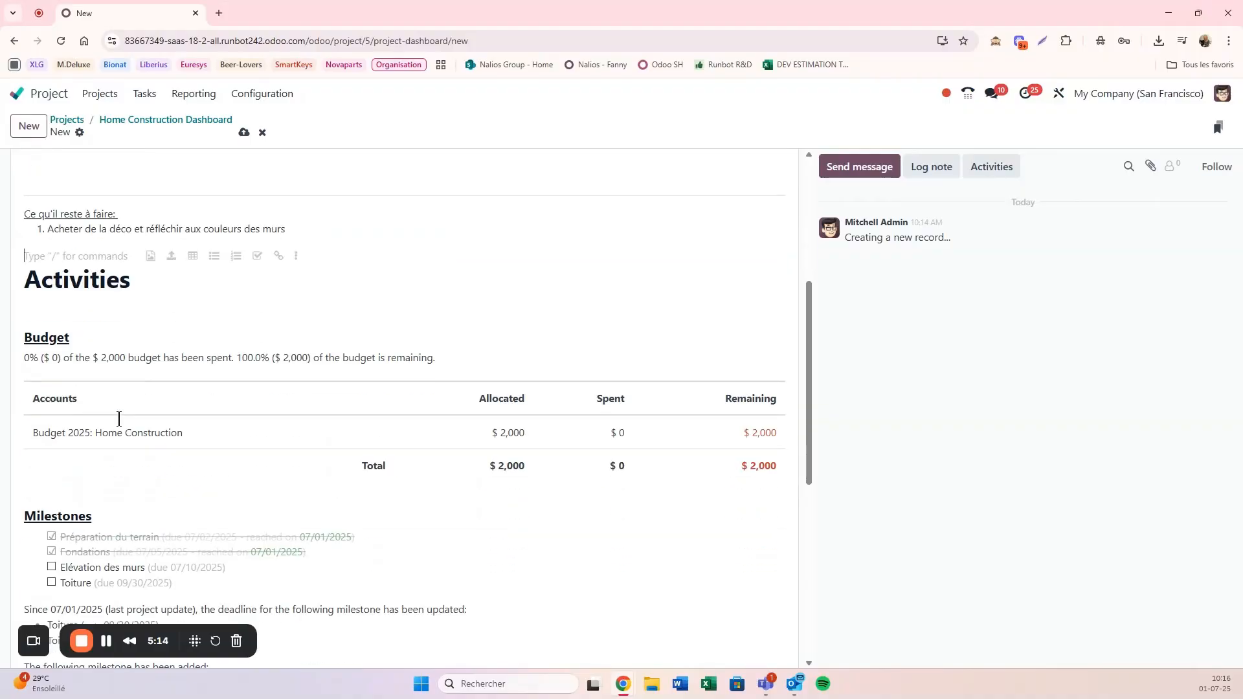
pyautogui.moveTo(91, 293); pyautogui.dragTo(280, 400)
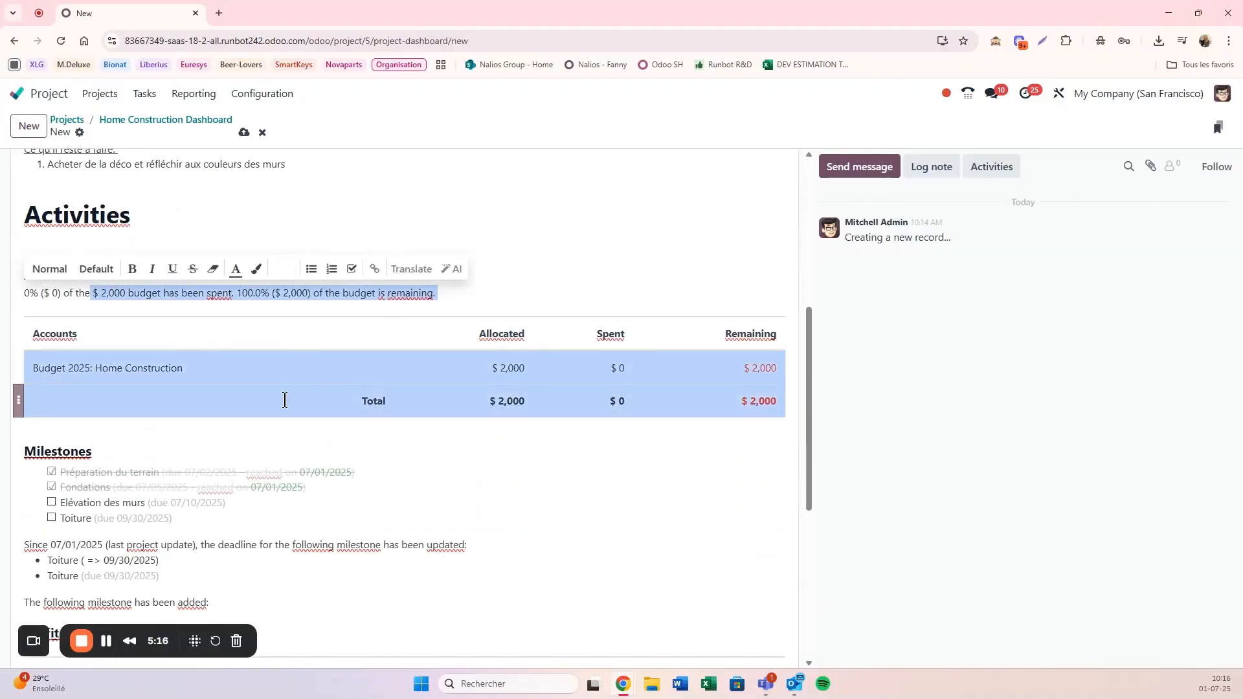
pyautogui.click(227, 446)
pyautogui.scroll(-2, 228, 445)
pyautogui.moveTo(37, 321); pyautogui.dragTo(195, 388)
pyautogui.click(199, 388)
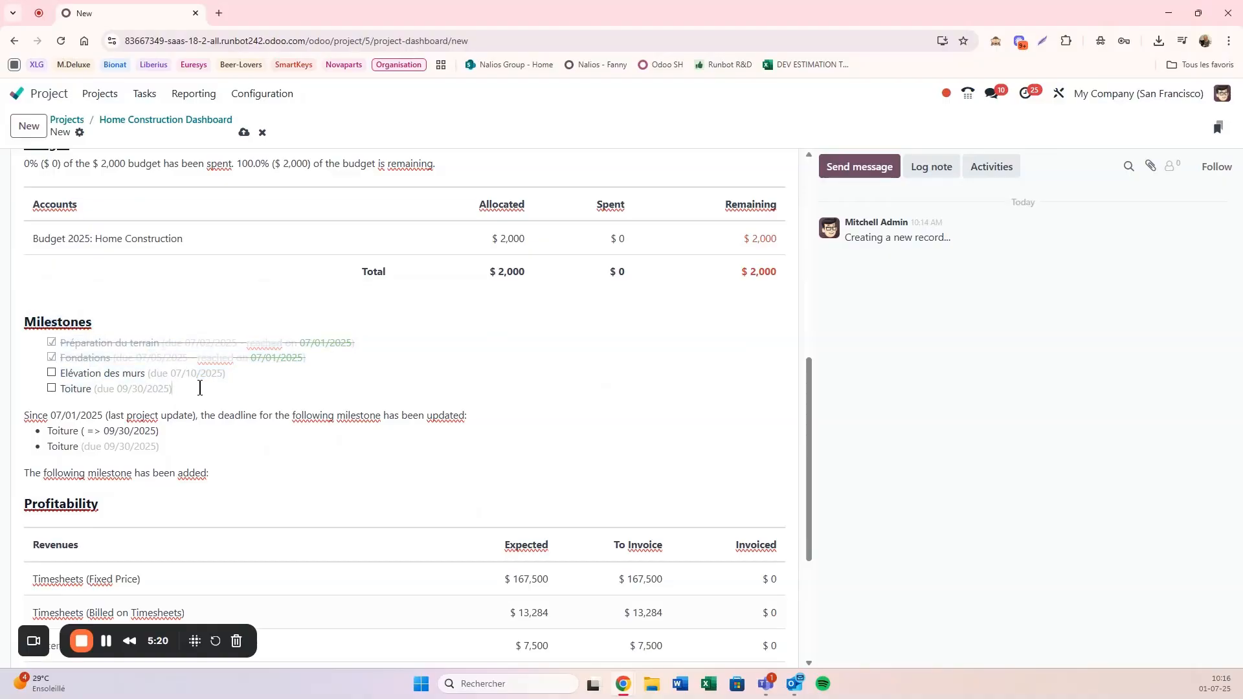
pyautogui.scroll(-4, 199, 388)
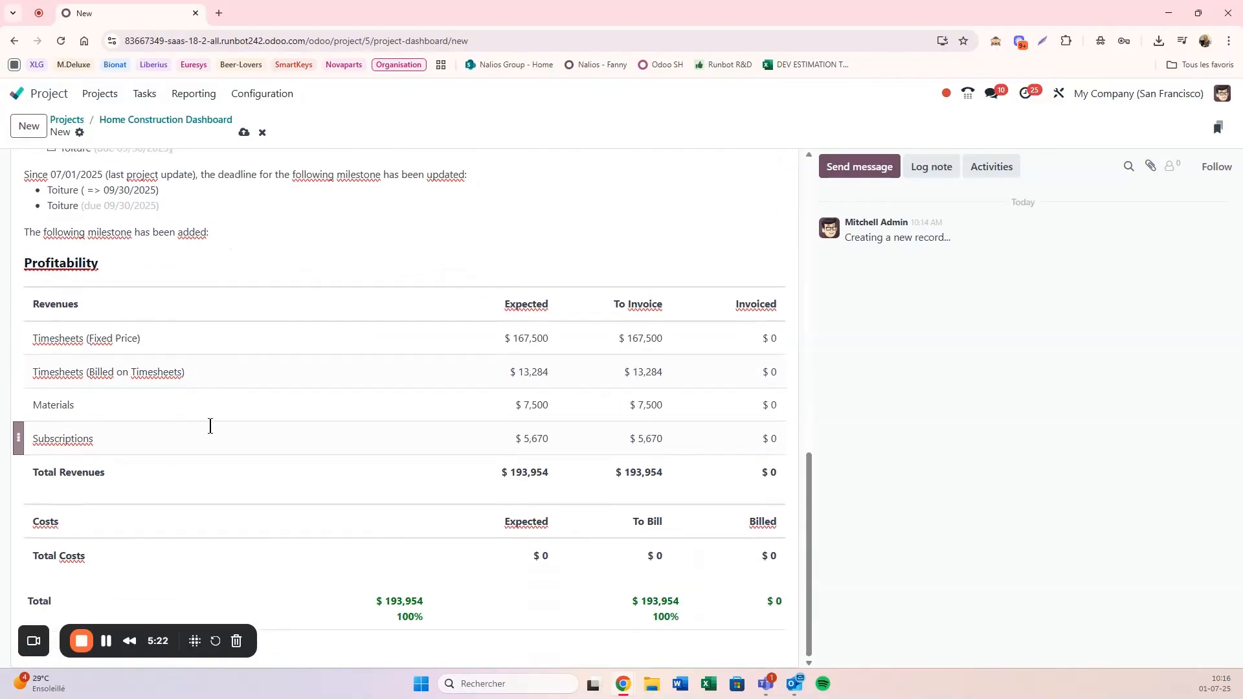
pyautogui.click(117, 263)
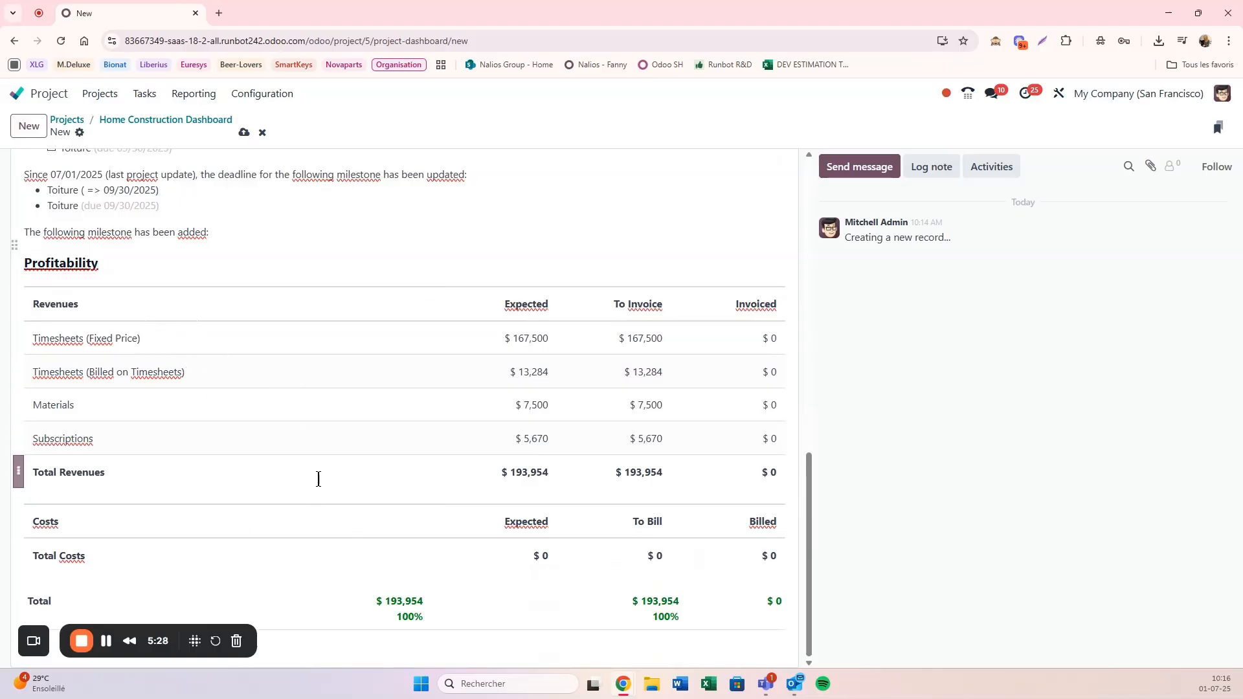
# Step: Save the "Bilan du mois de Juin" project update
pyautogui.scroll(7, 305, 453)
pyautogui.scroll(5, 299, 445)
pyautogui.scroll(-1, 272, 259)
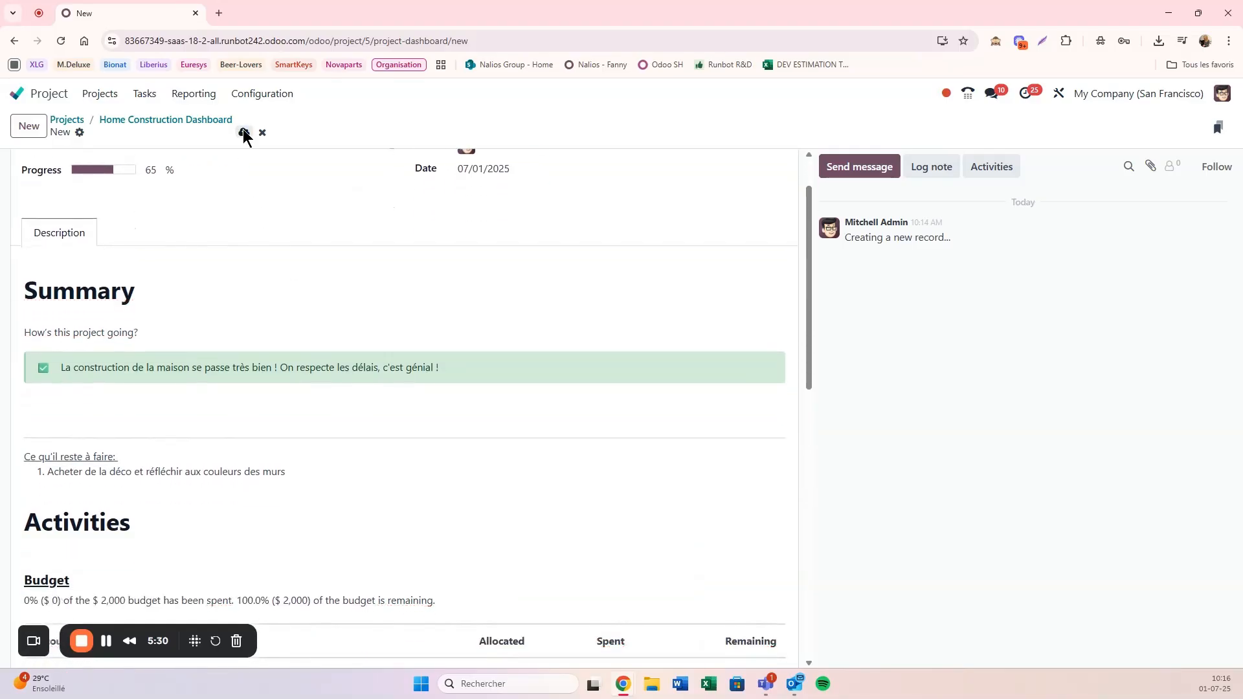
pyautogui.click(244, 132)
pyautogui.scroll(1, 251, 217)
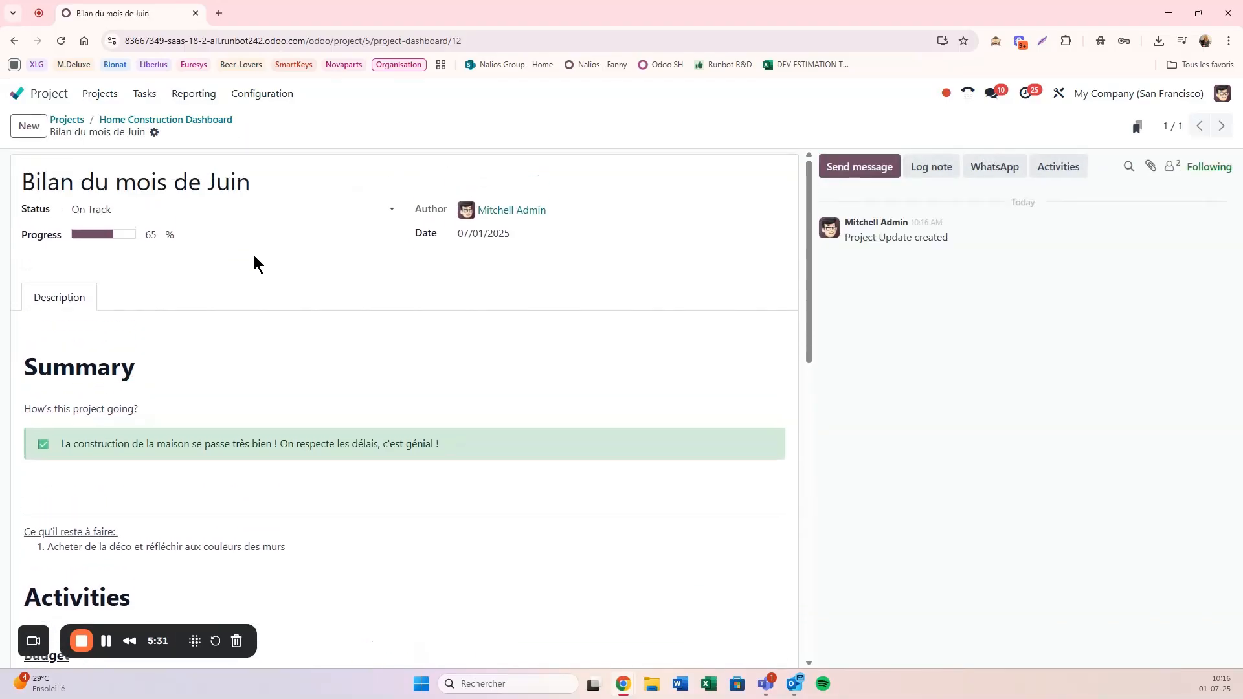
# Step: Check the saved update in the Home Construction dashboard's list, open it and return to the dashboard
pyautogui.click(149, 121)
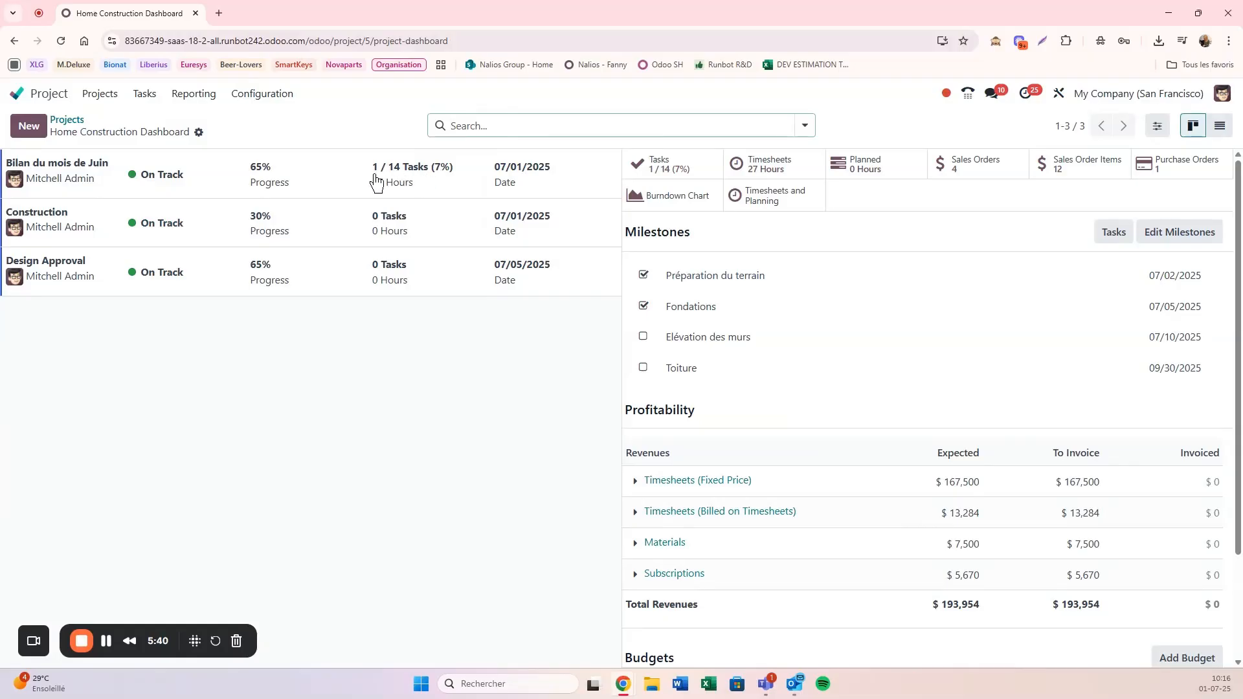
pyautogui.click(426, 186)
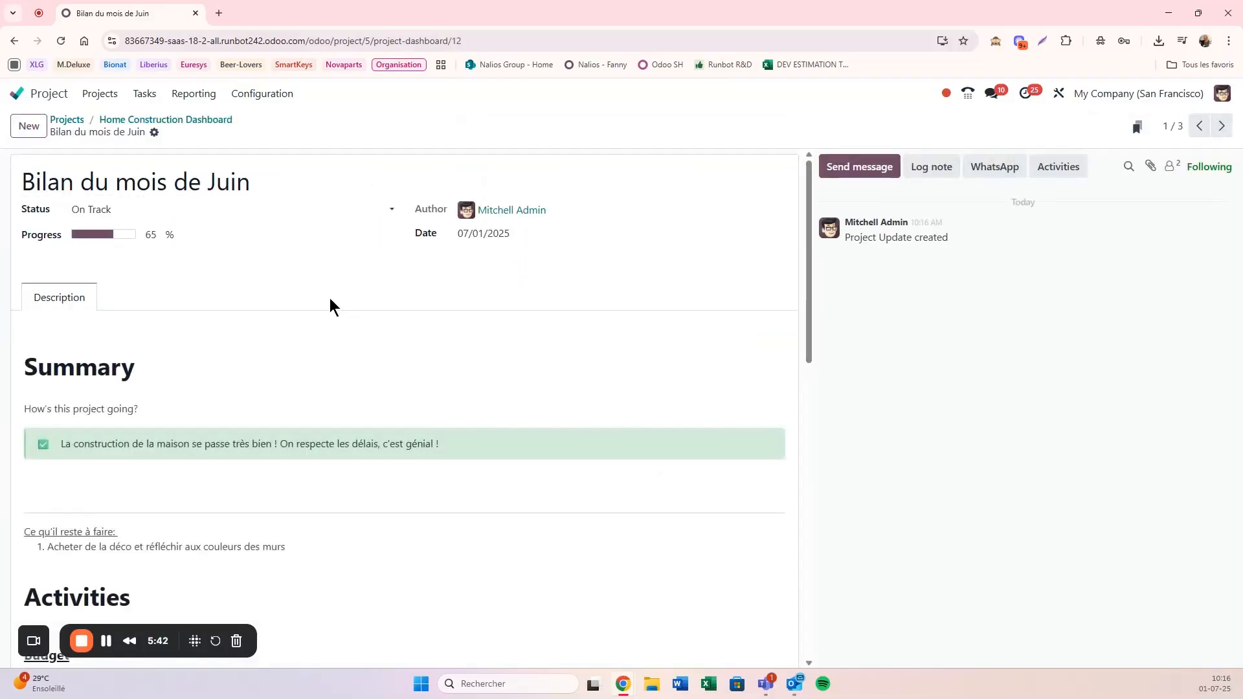
pyautogui.click(176, 122)
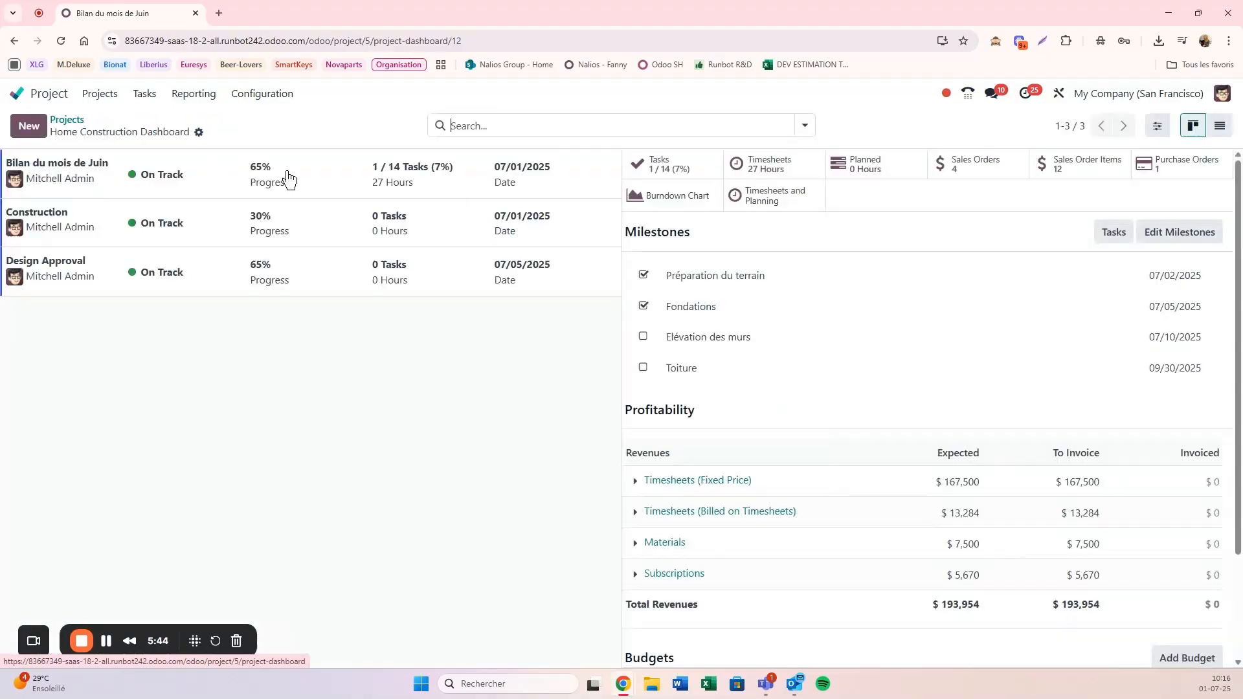